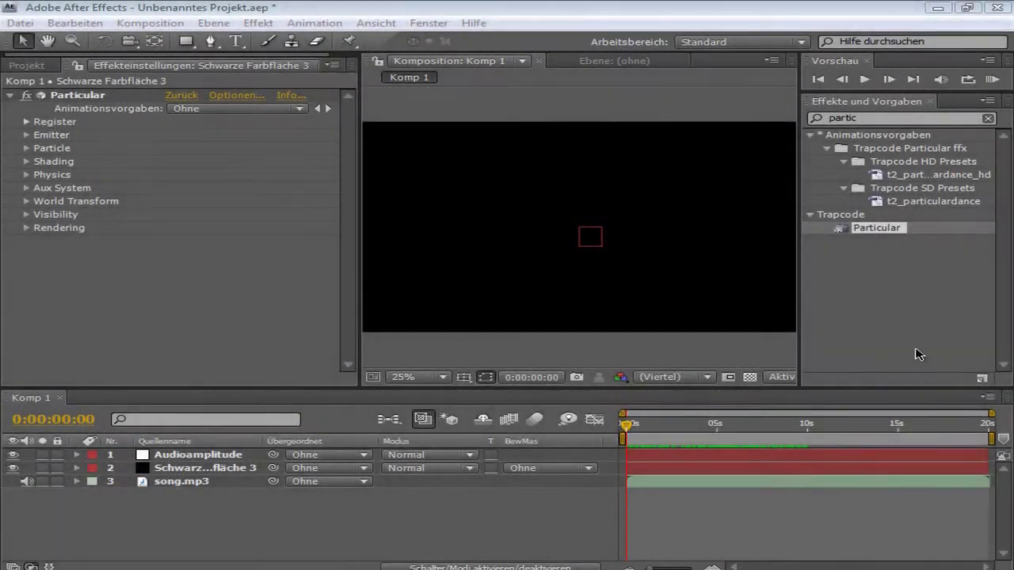
click(935, 283)
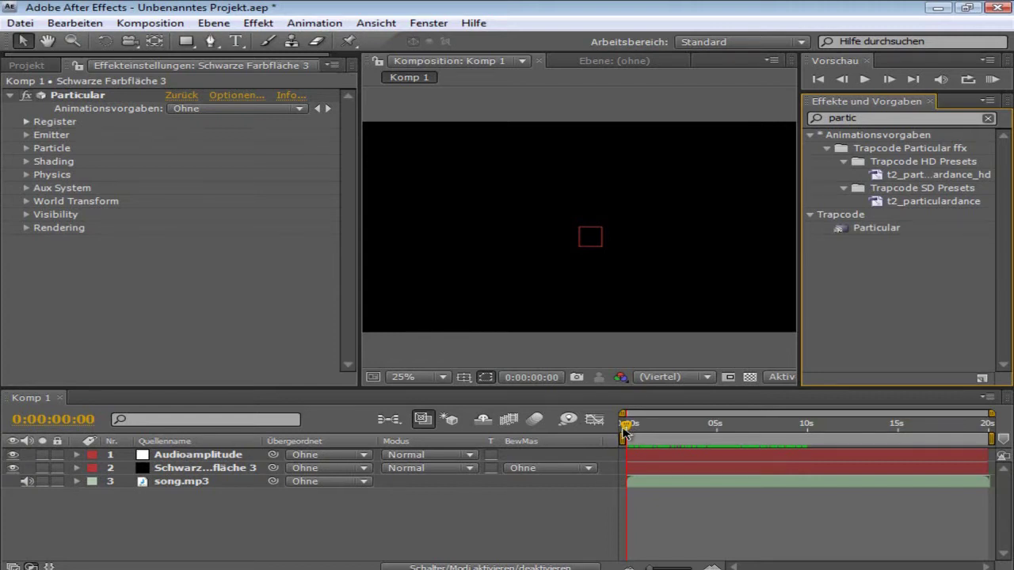
drag(625, 428, 509, 444)
click(195, 479)
Create a new 1920×1080 composition named Komp 2
shift+click(198, 456)
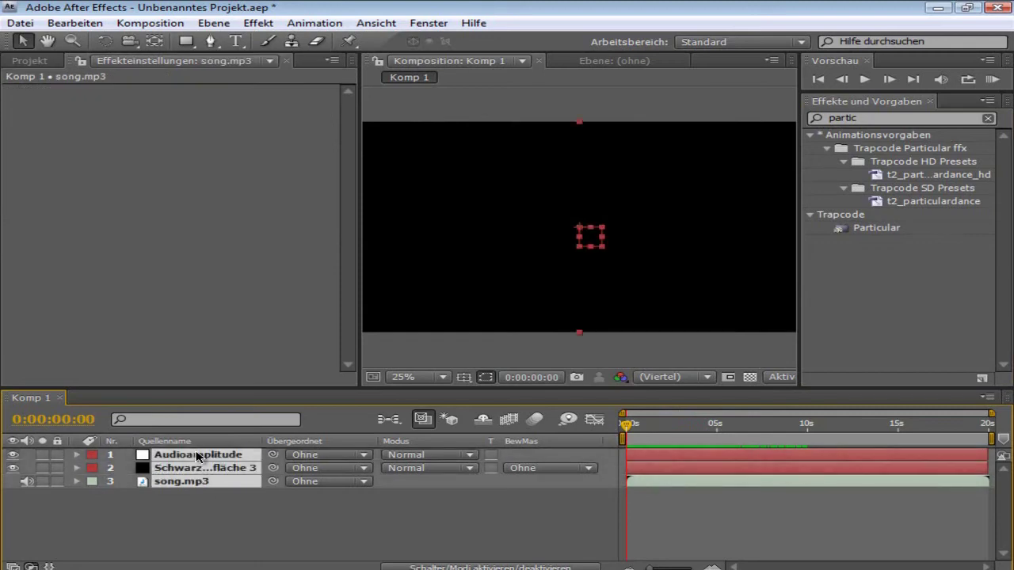
click(59, 399)
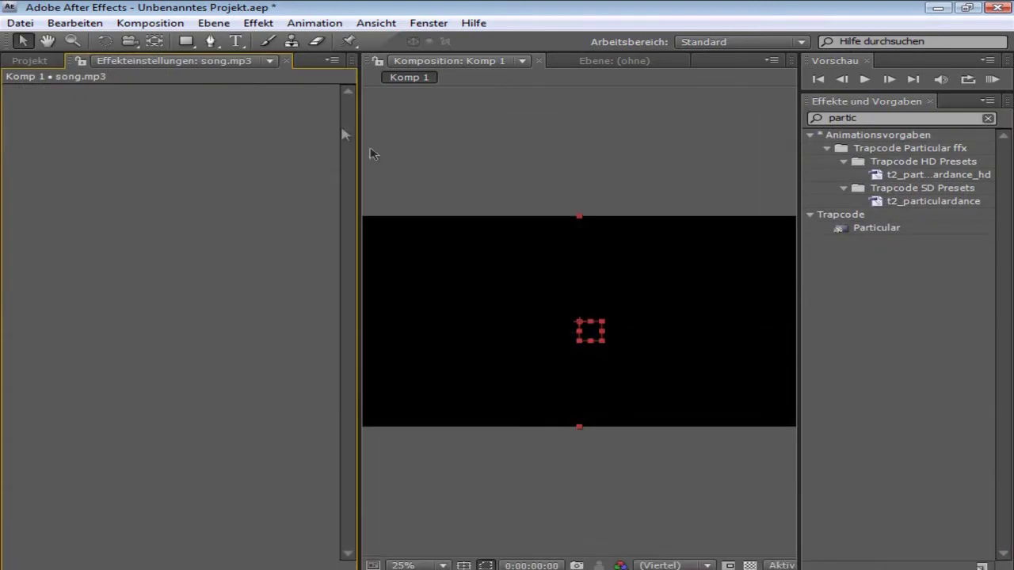
click(169, 24)
click(177, 42)
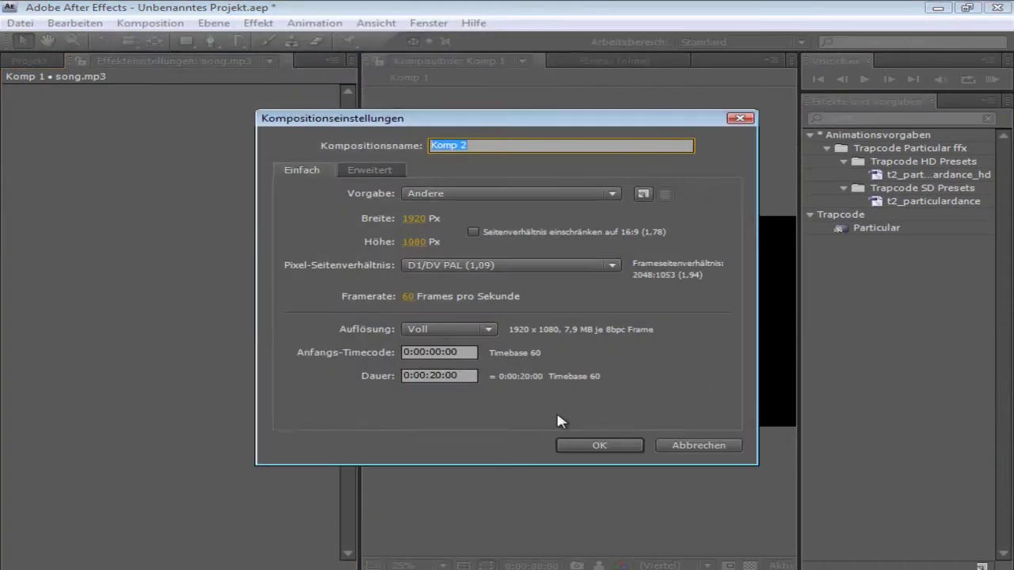
click(600, 446)
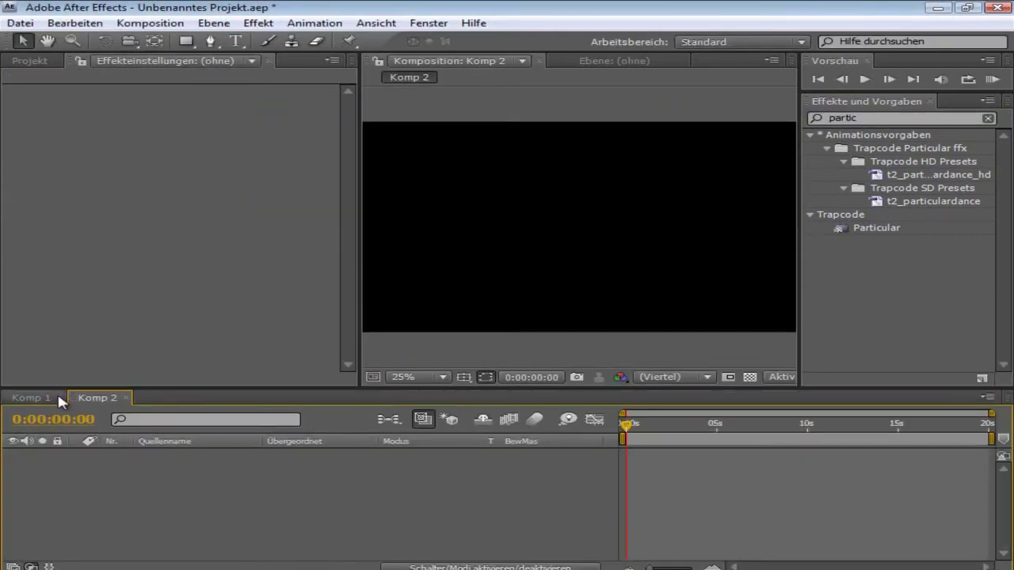
Place song.mp3 from the project list into the Komp 2 timeline
click(59, 398)
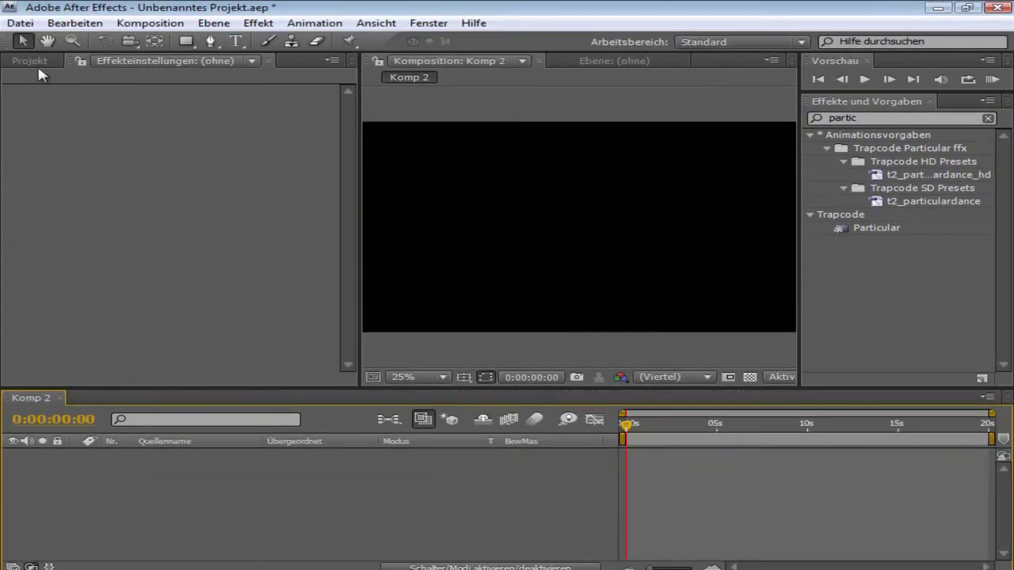
click(39, 63)
drag(81, 252, 154, 496)
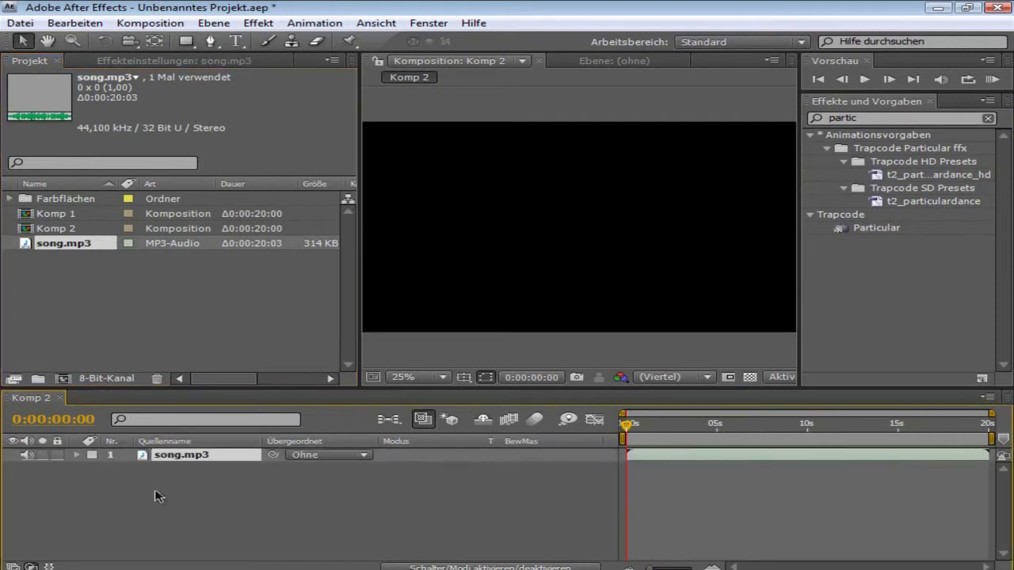
Delete Komp 1 from the project and add a new black solid with Ctrl+Y
click(64, 214)
key(Delete)
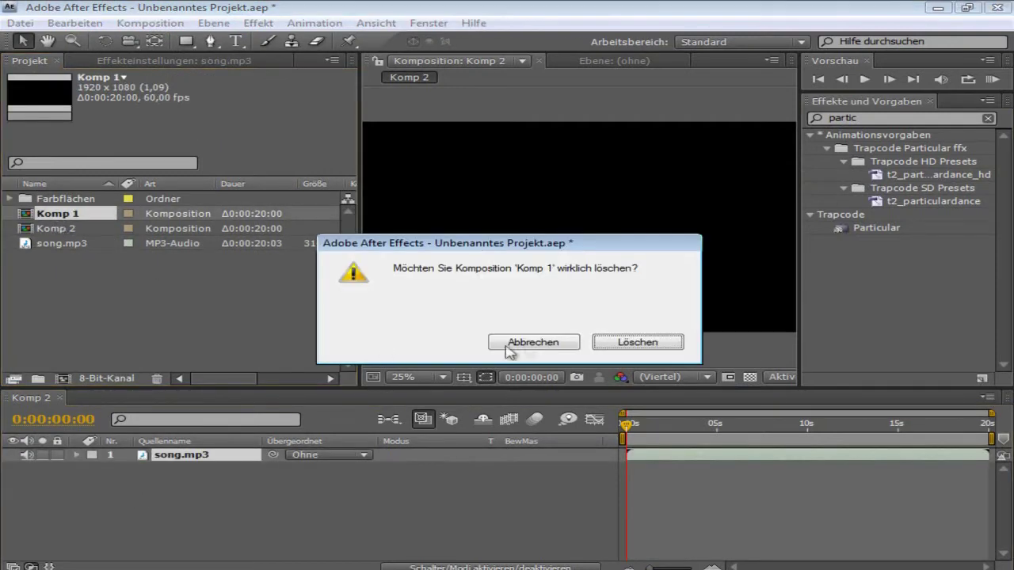
click(626, 344)
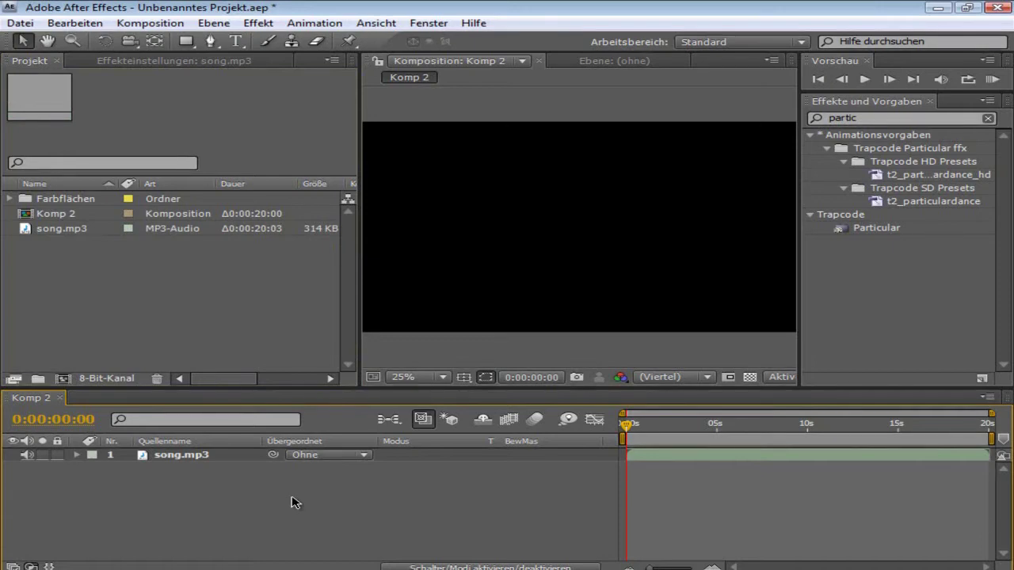
key(ctrl+y)
key(Return)
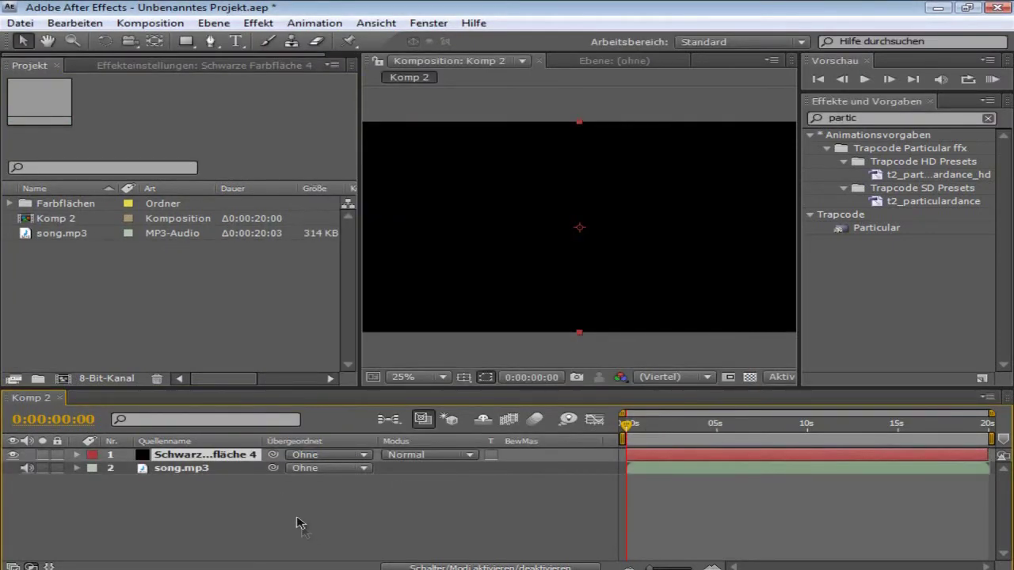
Run Keyframe Assistant > Convert Audio to Keyframes on song.mp3 and inspect the Audioamplitude layer
right_click(194, 473)
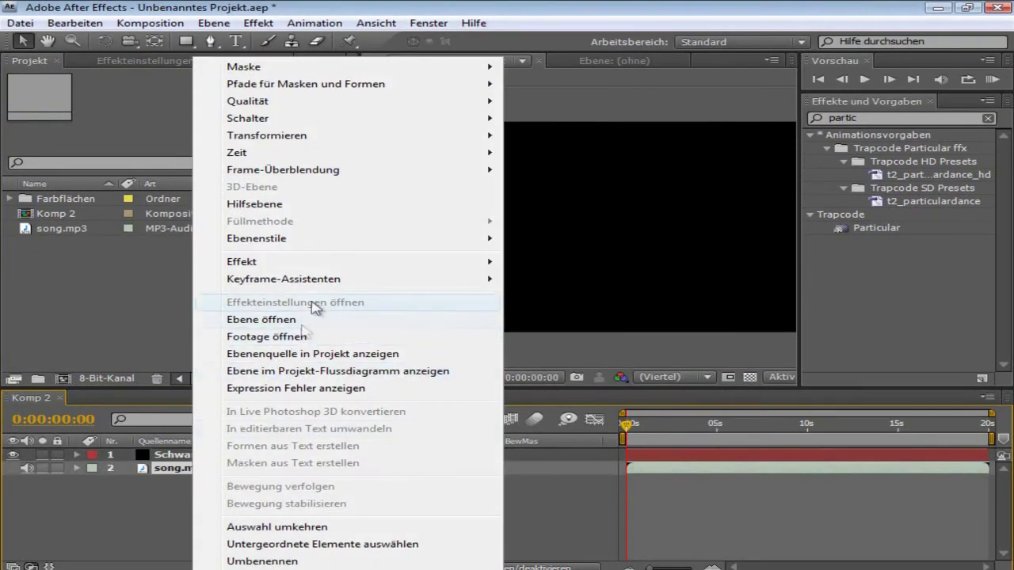
mouse_move(323, 284)
click(563, 279)
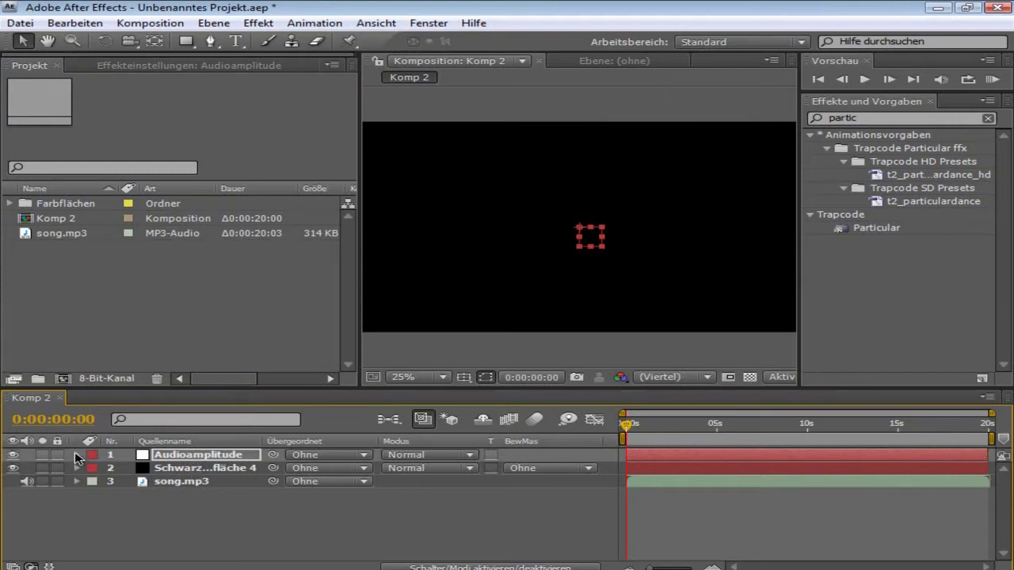
click(77, 457)
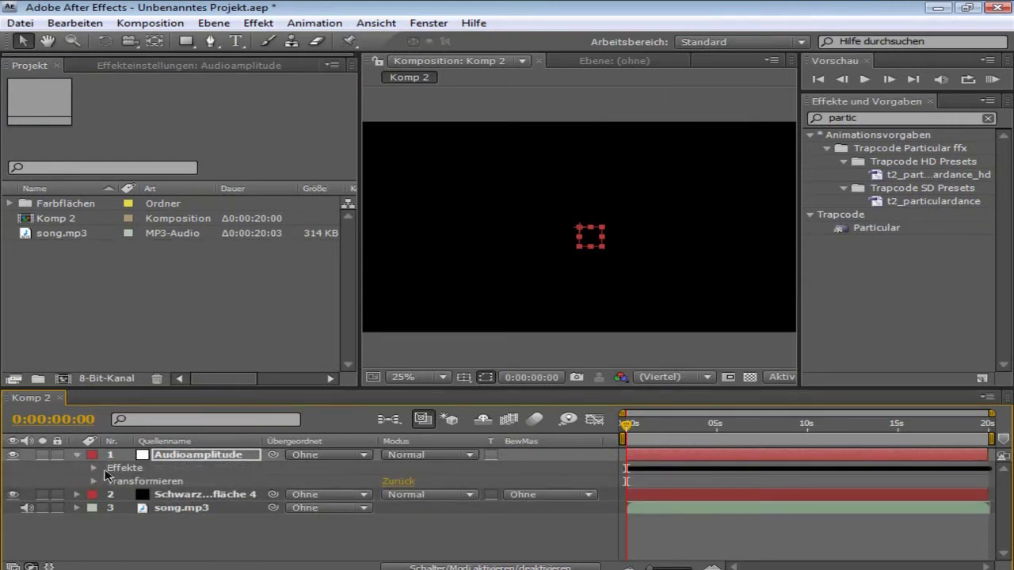
click(77, 456)
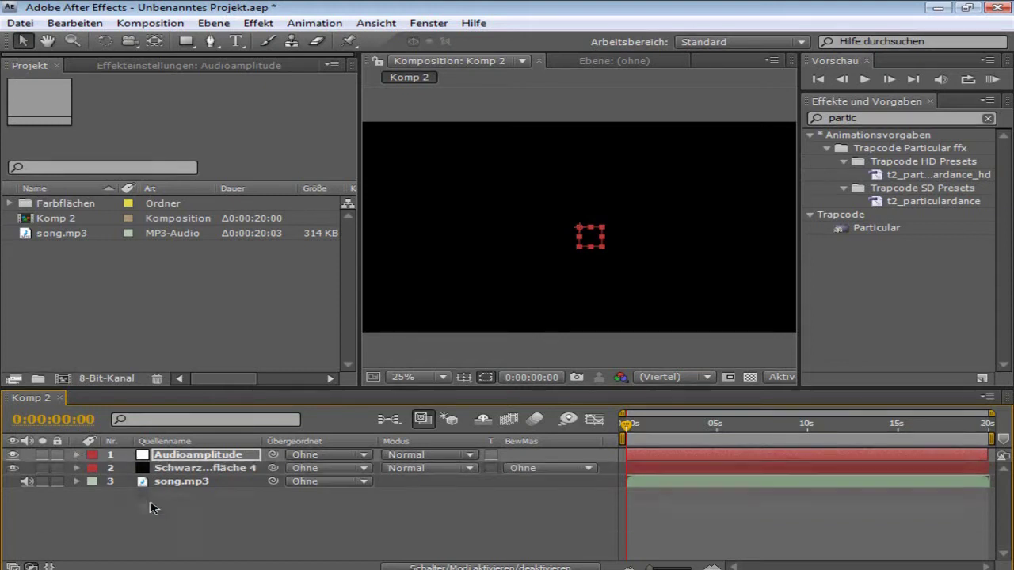
click(188, 499)
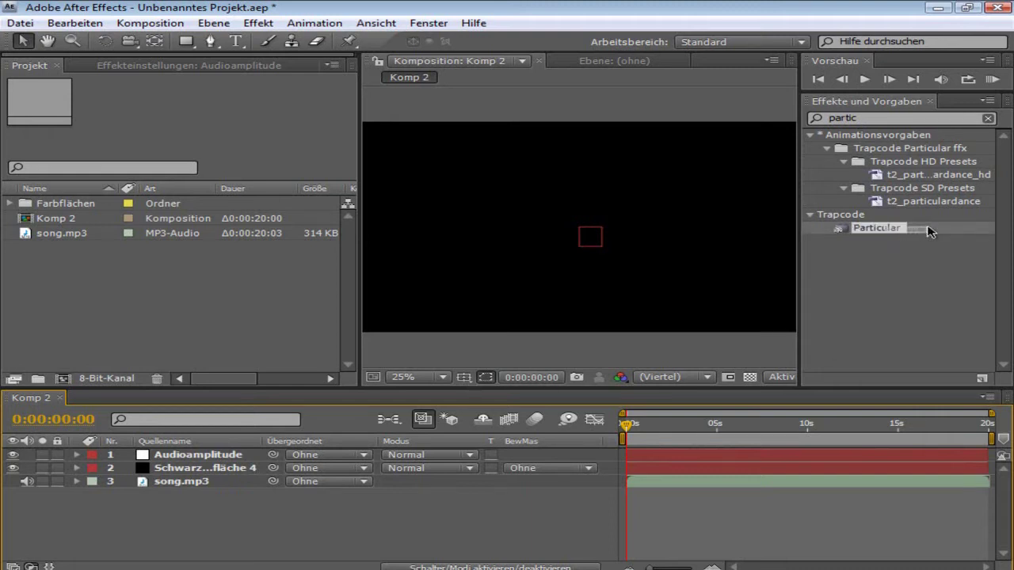
Apply Particular to the black solid with 1000 particles/sec and a Box emitter
drag(889, 231, 235, 470)
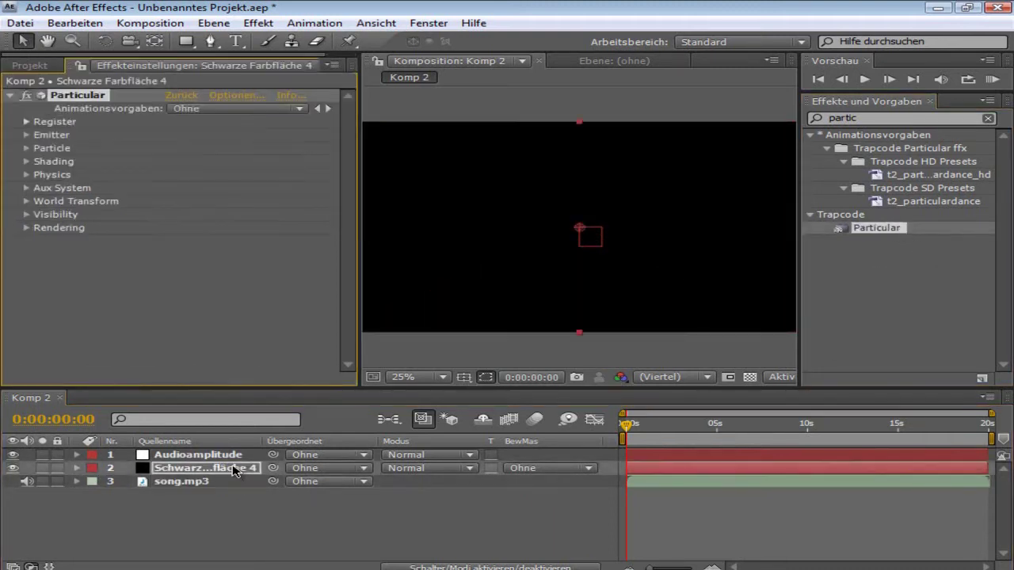
click(27, 136)
scroll(174, 122, down, 1)
click(178, 108)
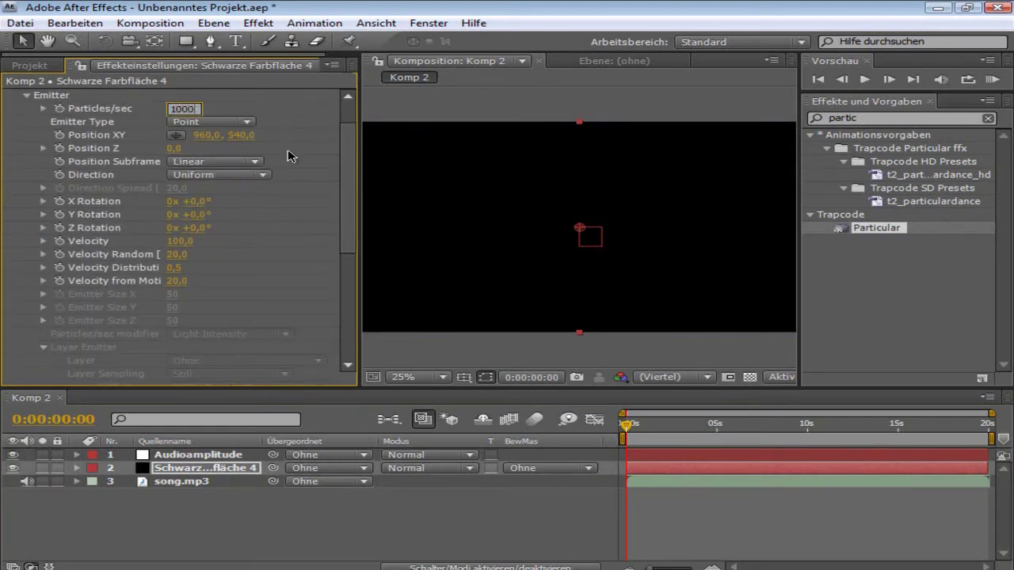
key(Return)
click(204, 123)
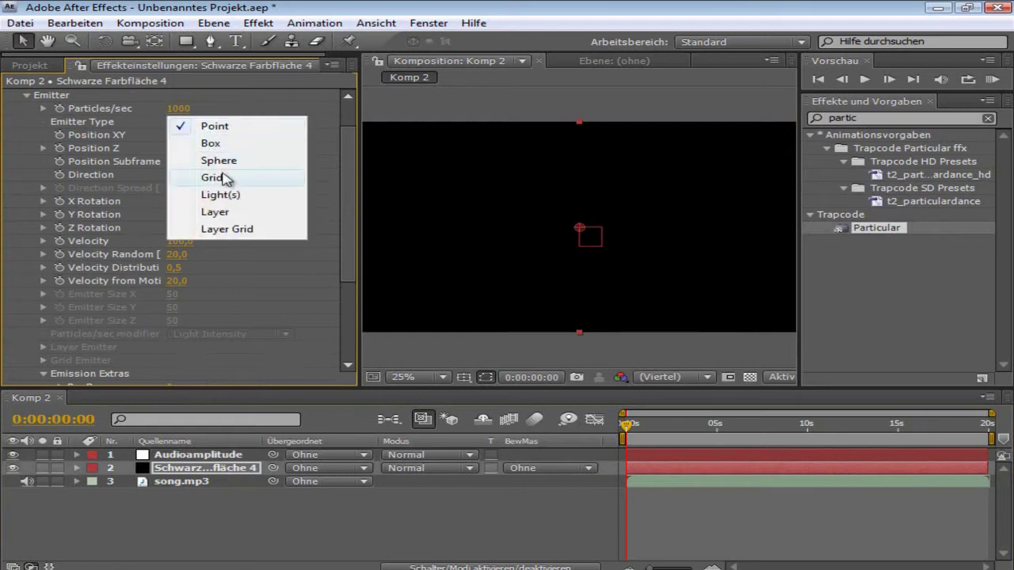
click(221, 145)
Set Emitter Size X, Y and Z to 3000 and Velocity to 10
click(173, 295)
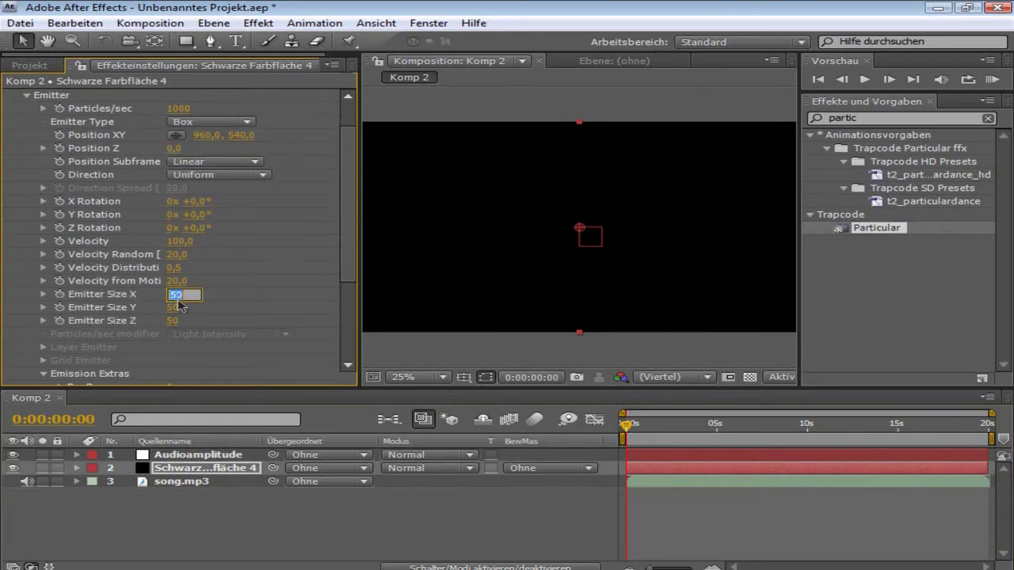
text(3000)
key(Tab)
text(3000)
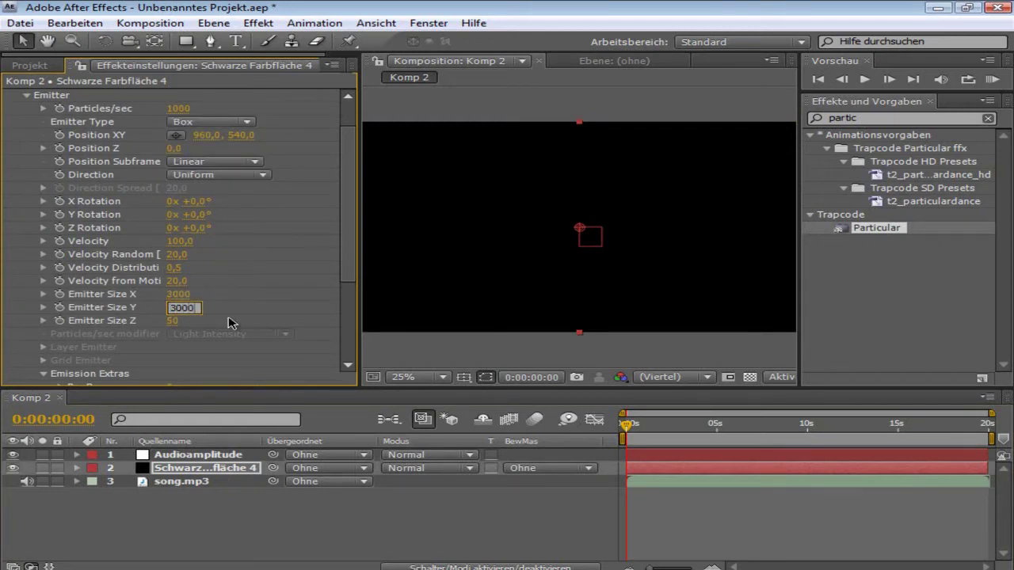
key(Tab)
text(3000)
key(Return)
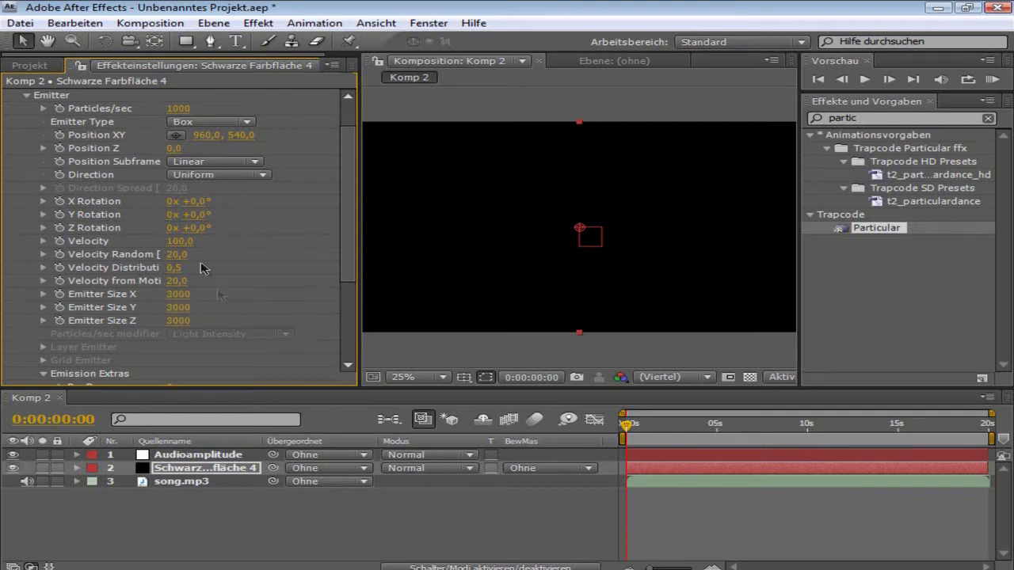
click(177, 243)
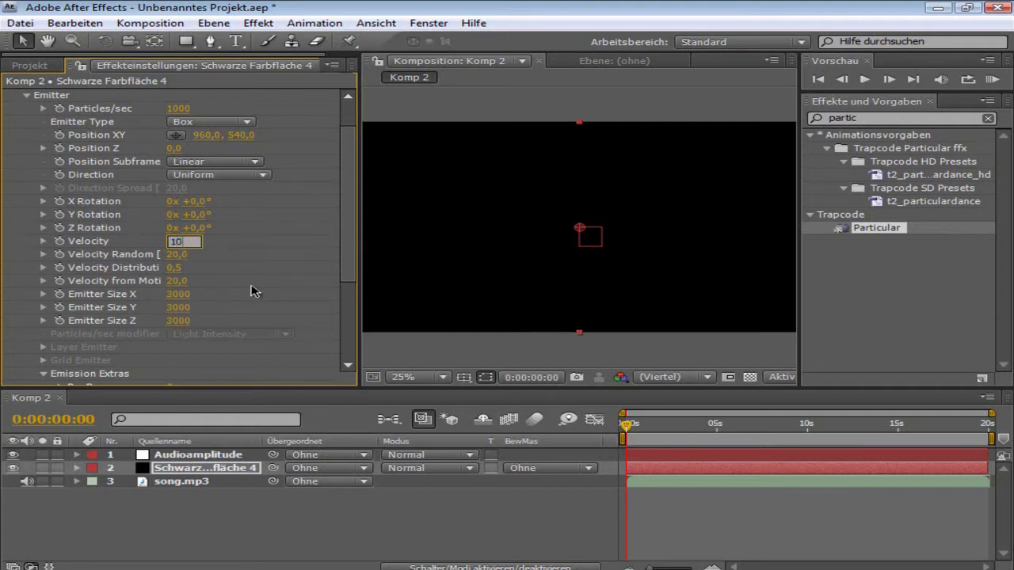
text(10)
key(Return)
scroll(346, 260, up, 1)
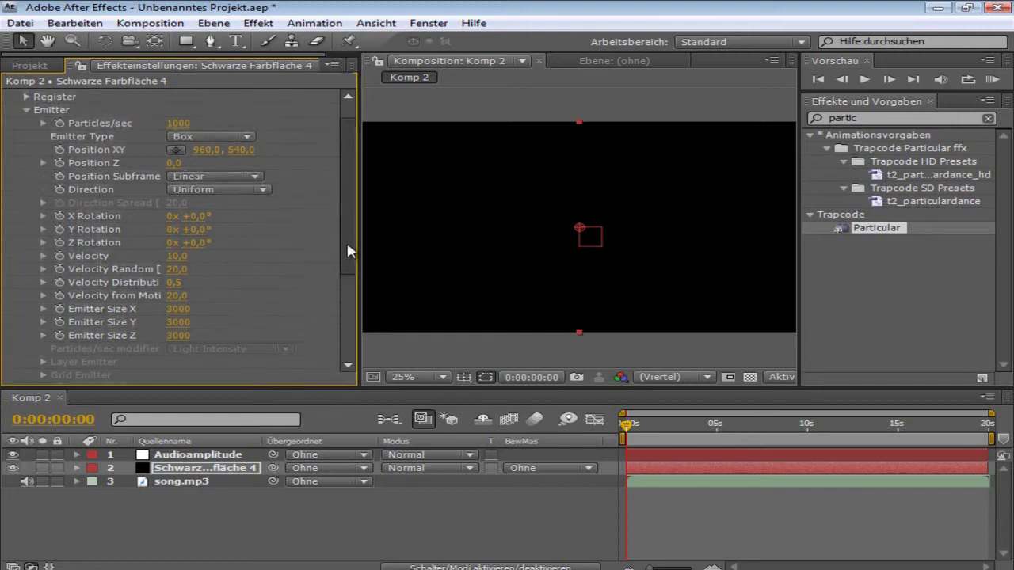
Set particle Life to 1 second and preview the starfield at 1:15
click(26, 110)
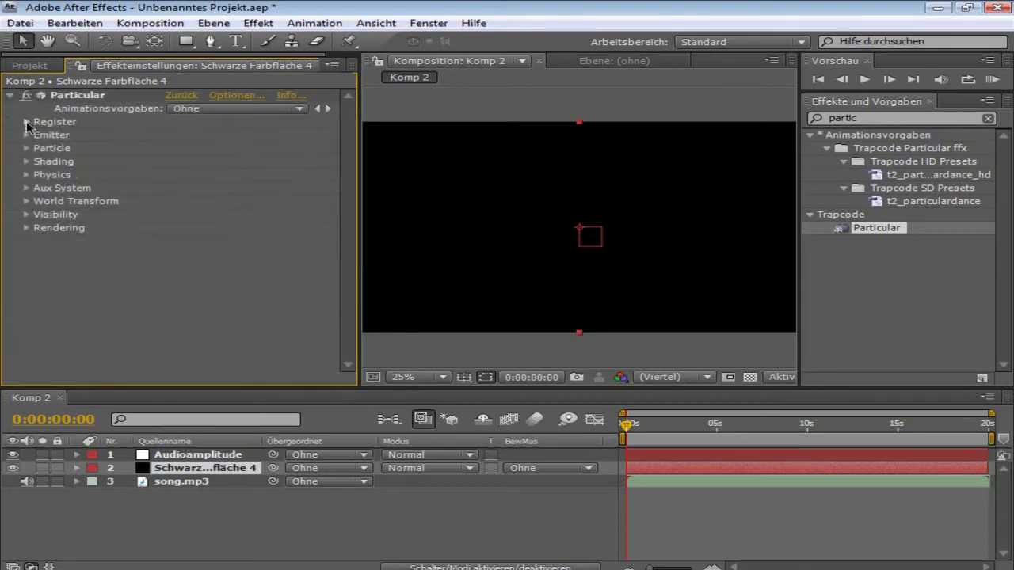
click(26, 148)
scroll(186, 162, down, 4)
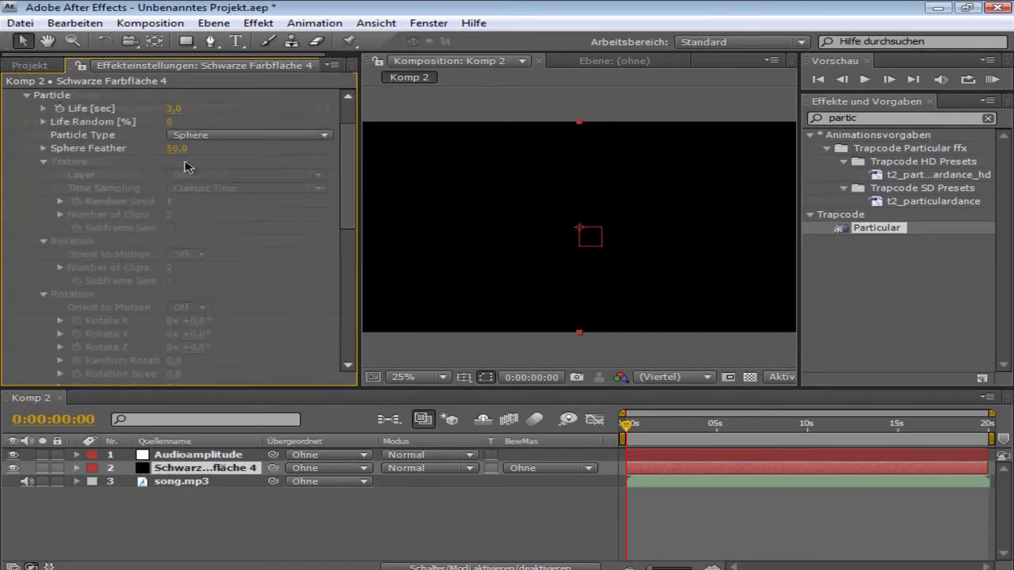
click(171, 109)
key(Return)
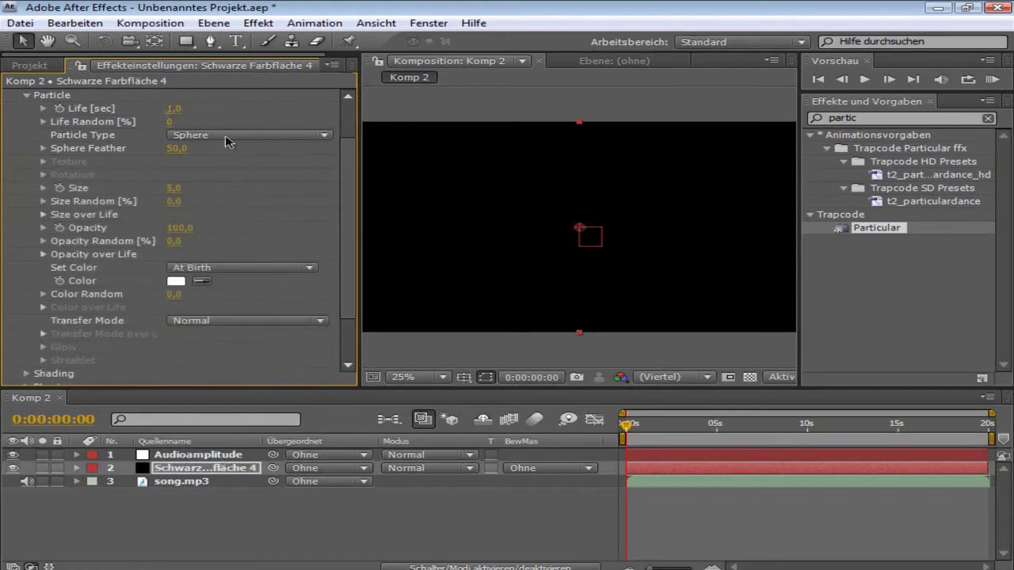
scroll(335, 155, up, 3)
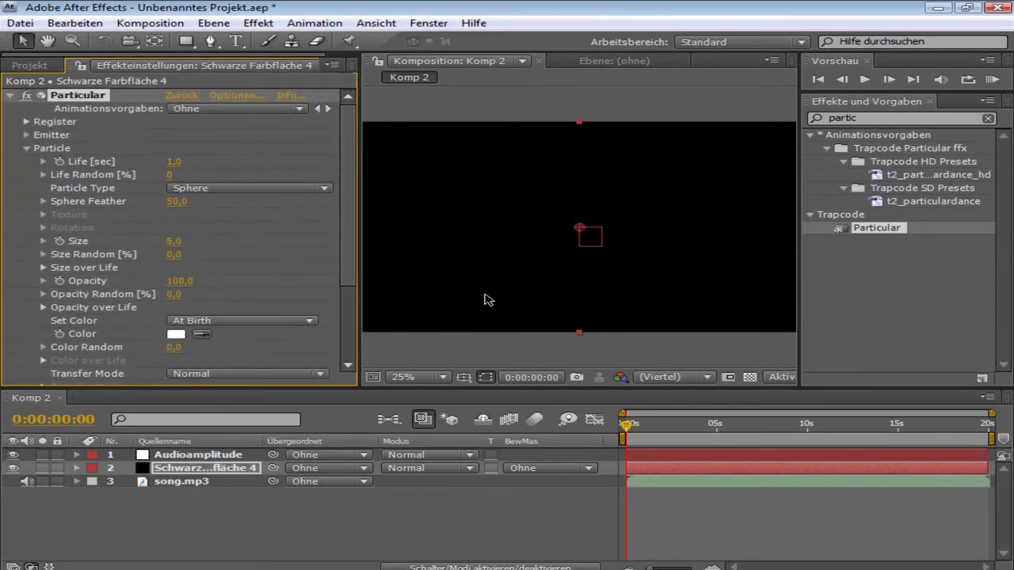
drag(628, 429, 653, 429)
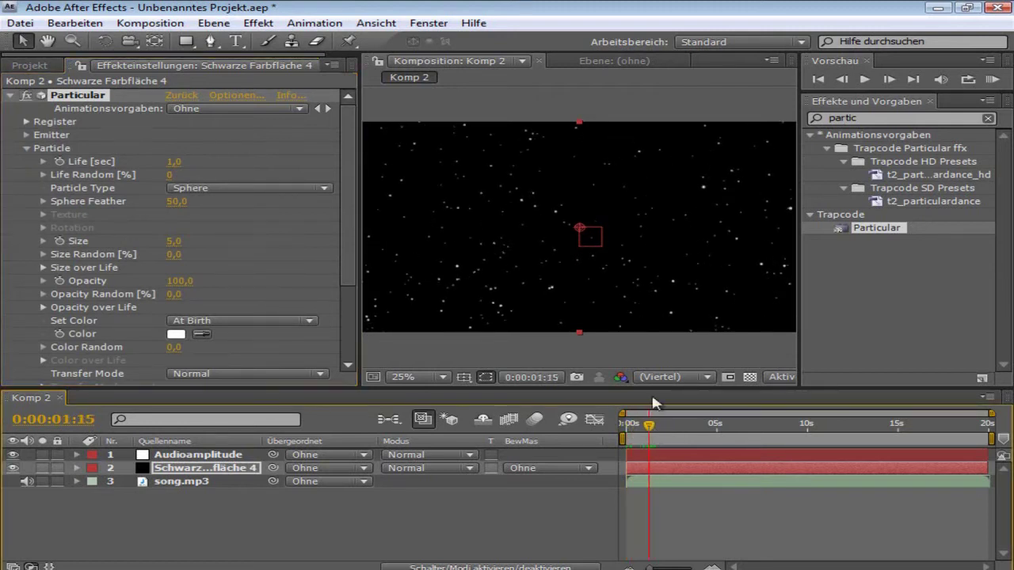
Set Sphere Feather to 100, particle Size to 3 and Opacity Random to 50
drag(181, 205, 447, 222)
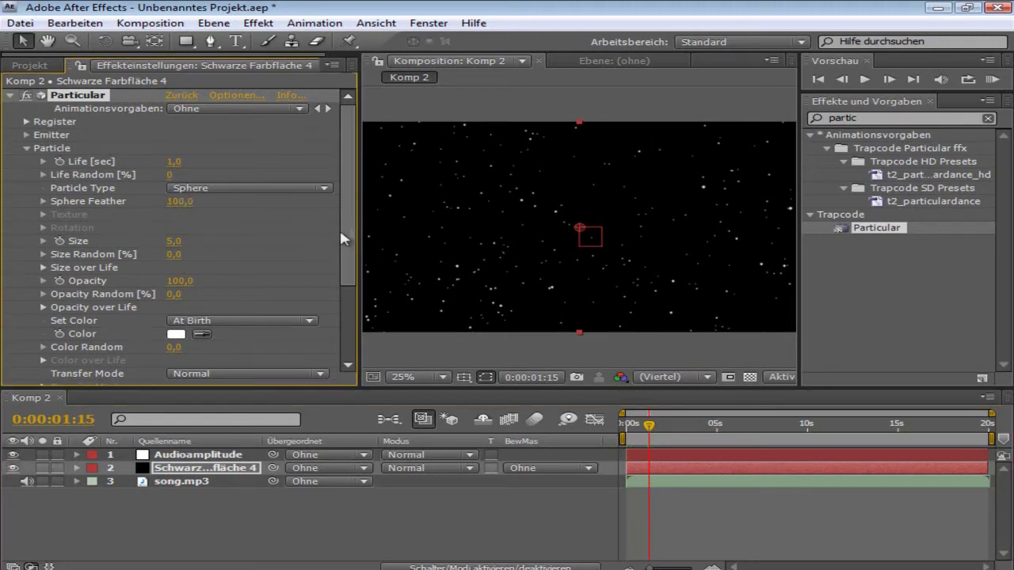
scroll(343, 238, down, 2)
click(175, 205)
text(3)
key(Return)
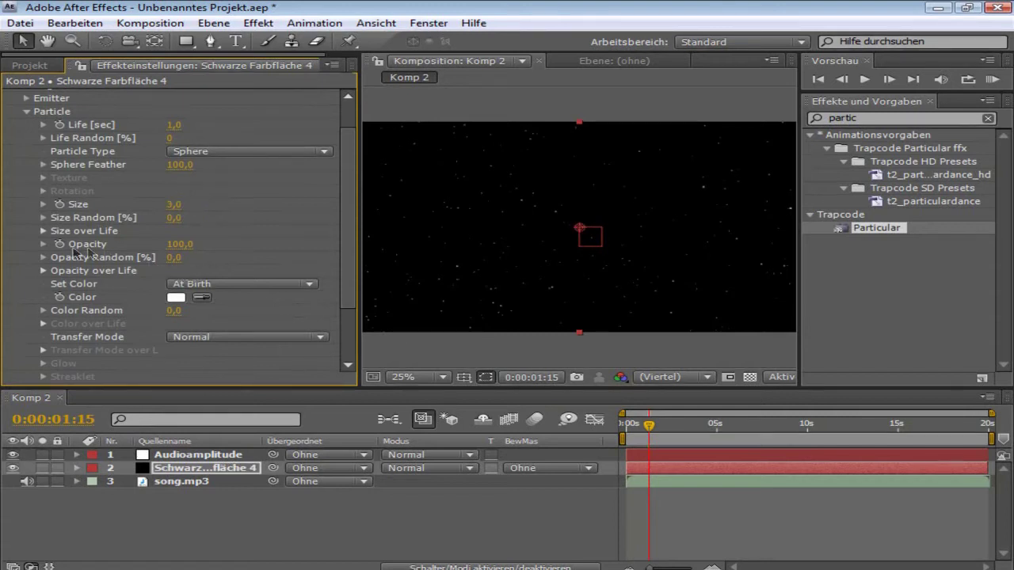
click(175, 257)
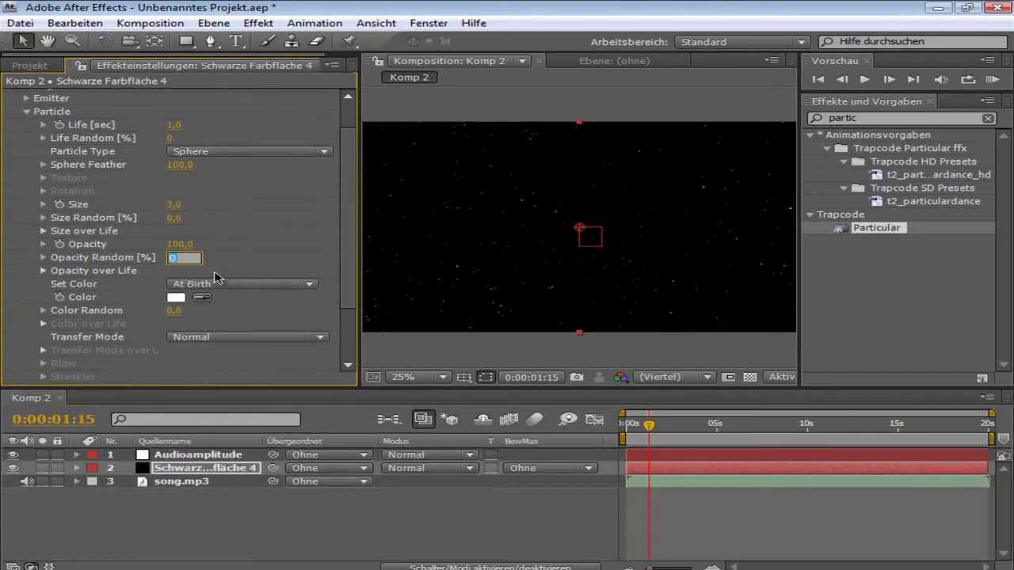
key(Return)
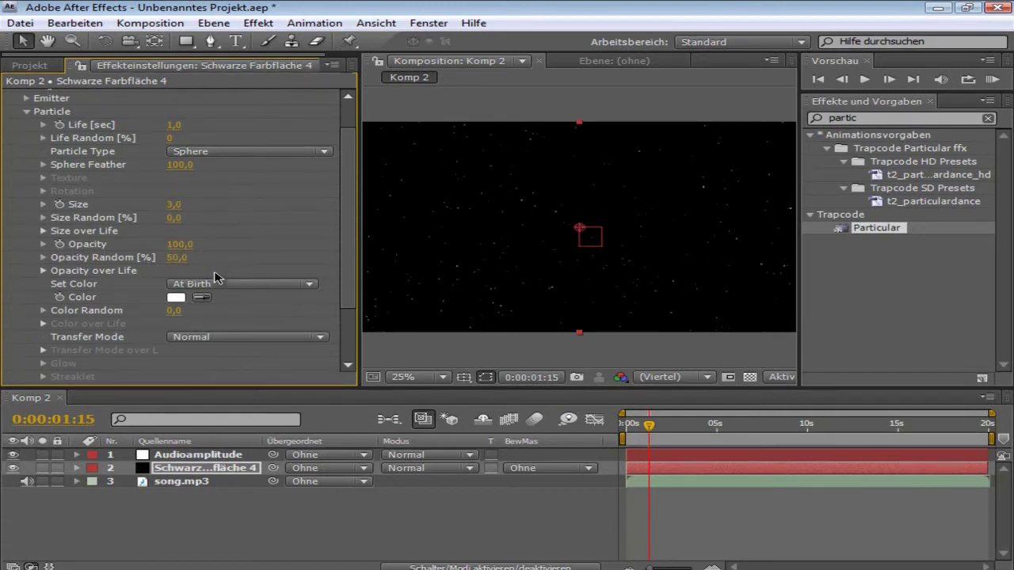
Apply the grow-in, shrink-out preset to the Size over Life curve
click(44, 231)
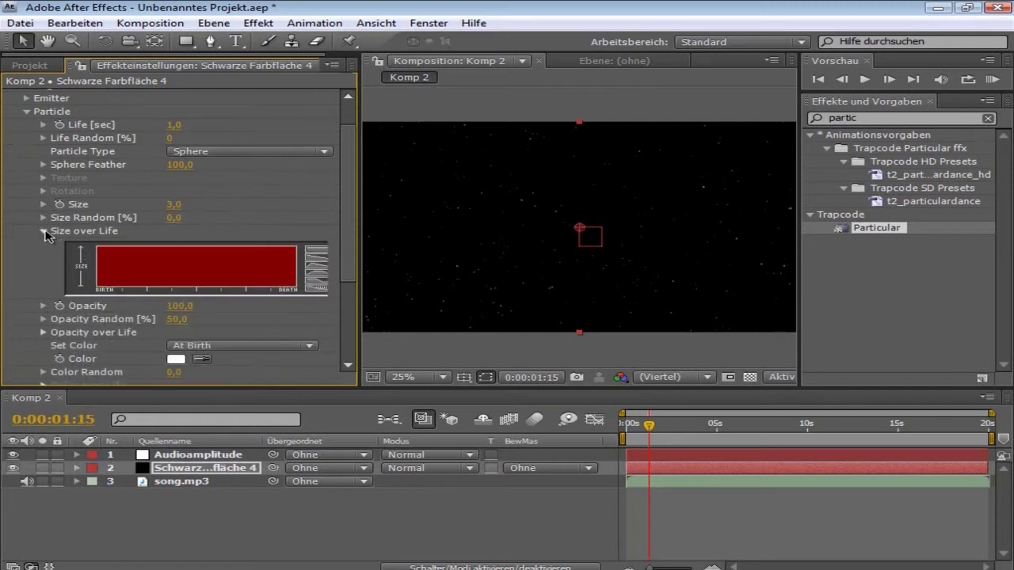
click(314, 277)
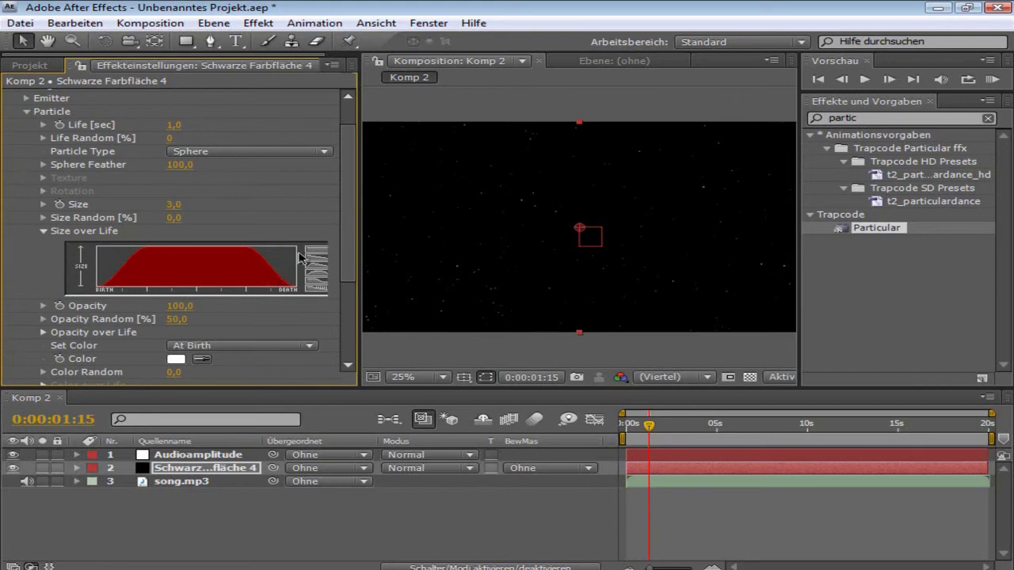
click(44, 233)
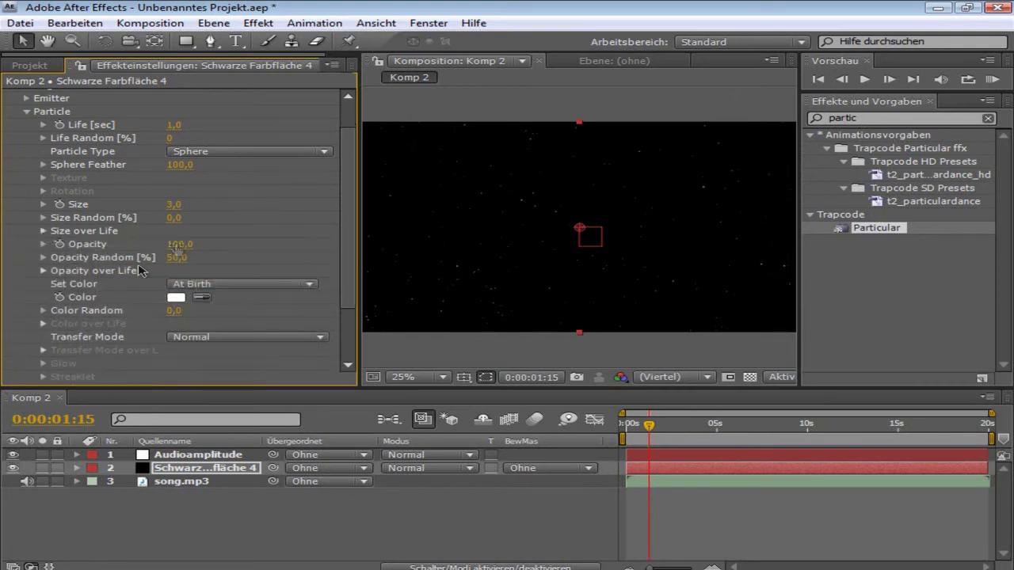
click(44, 271)
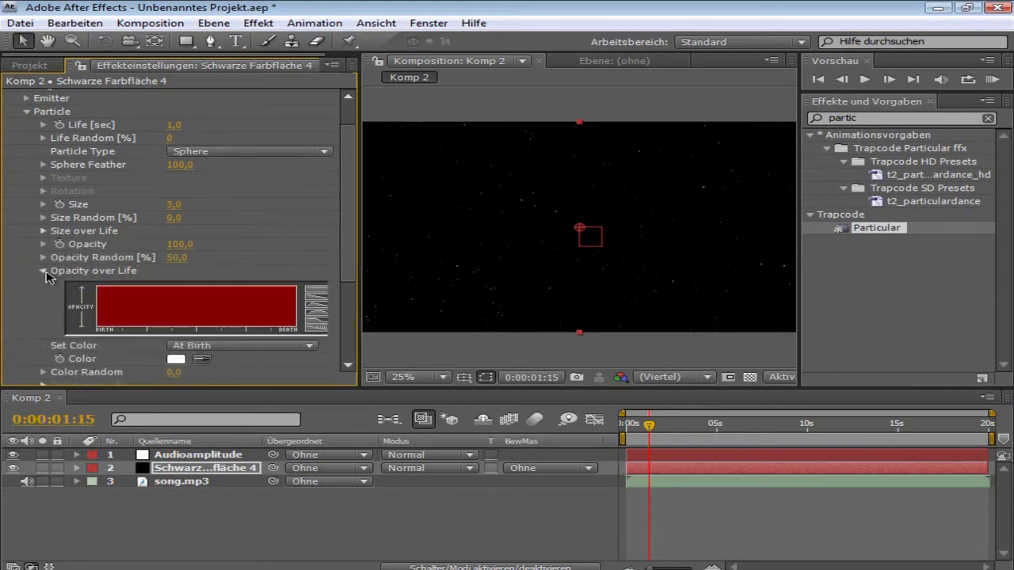
click(43, 271)
drag(344, 256, 342, 157)
click(28, 149)
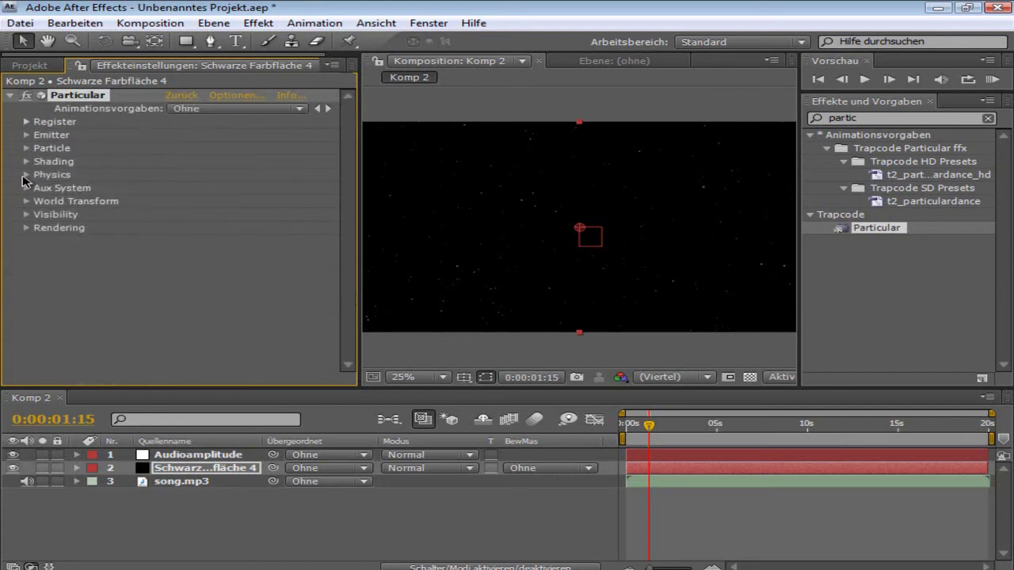
Expand Physics > Air and add an expression to Particular's Wind Z
click(26, 175)
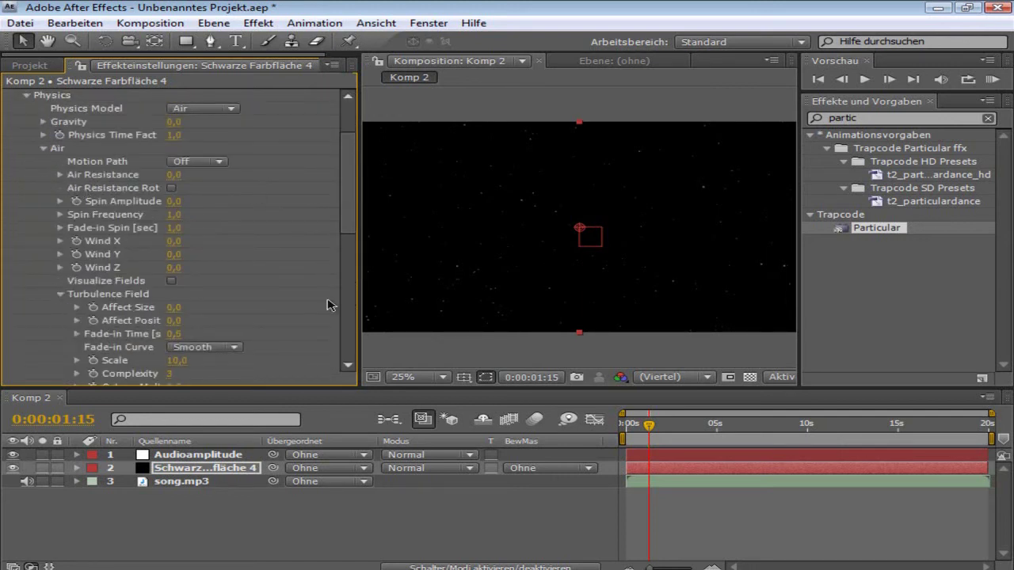
scroll(346, 233, down, 3)
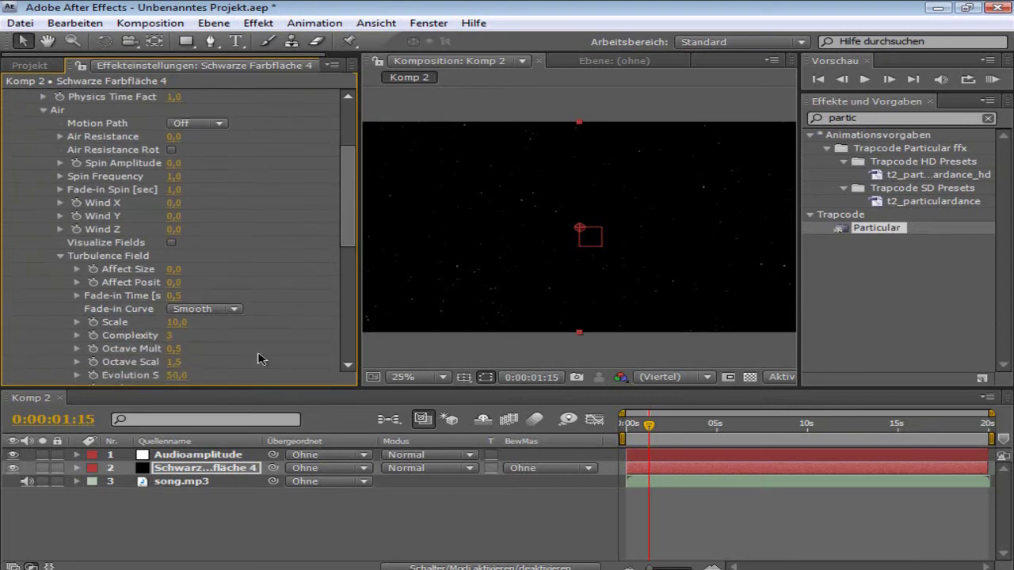
drag(350, 236, 346, 252)
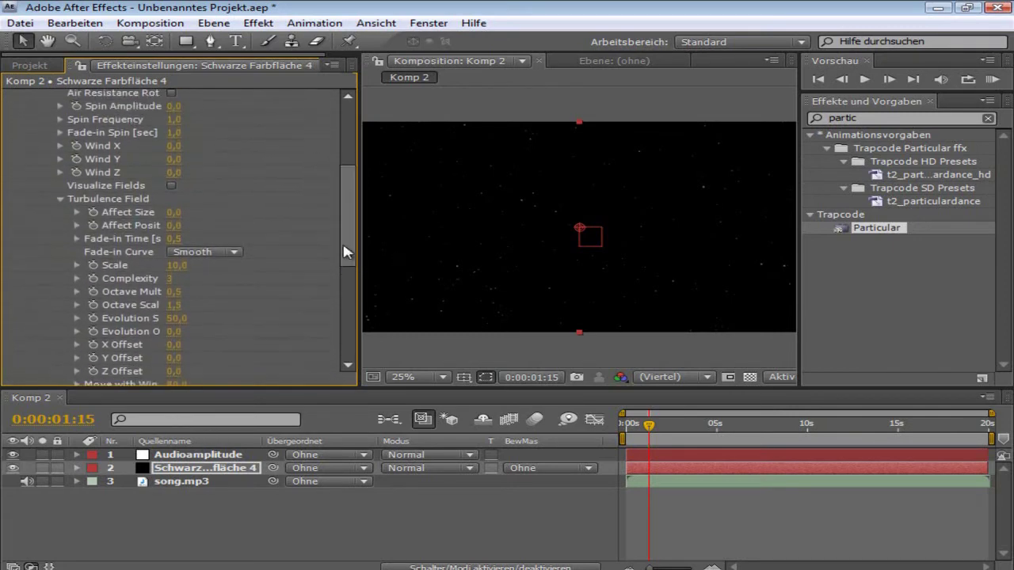
click(76, 175)
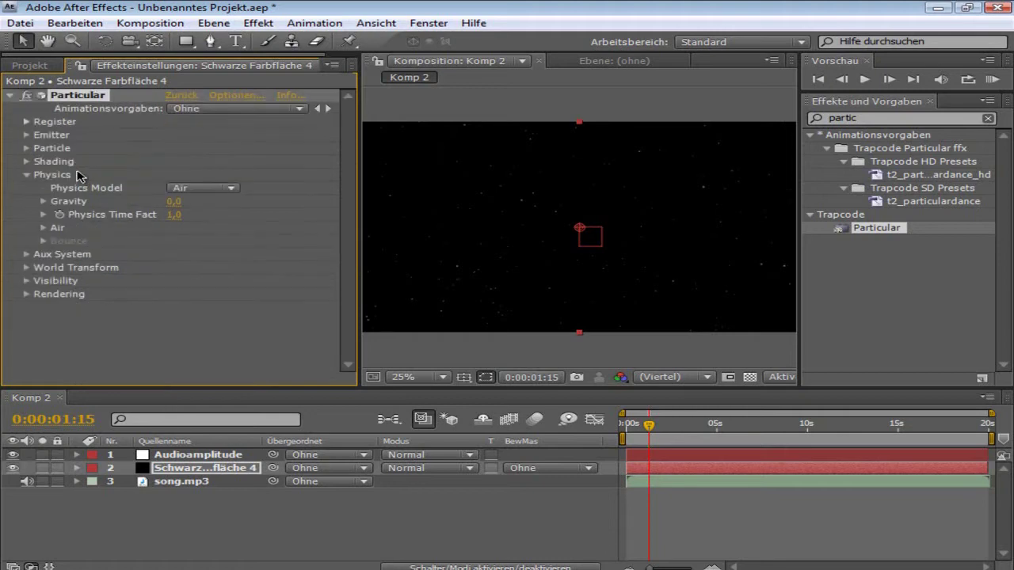
click(43, 228)
drag(342, 265, 349, 293)
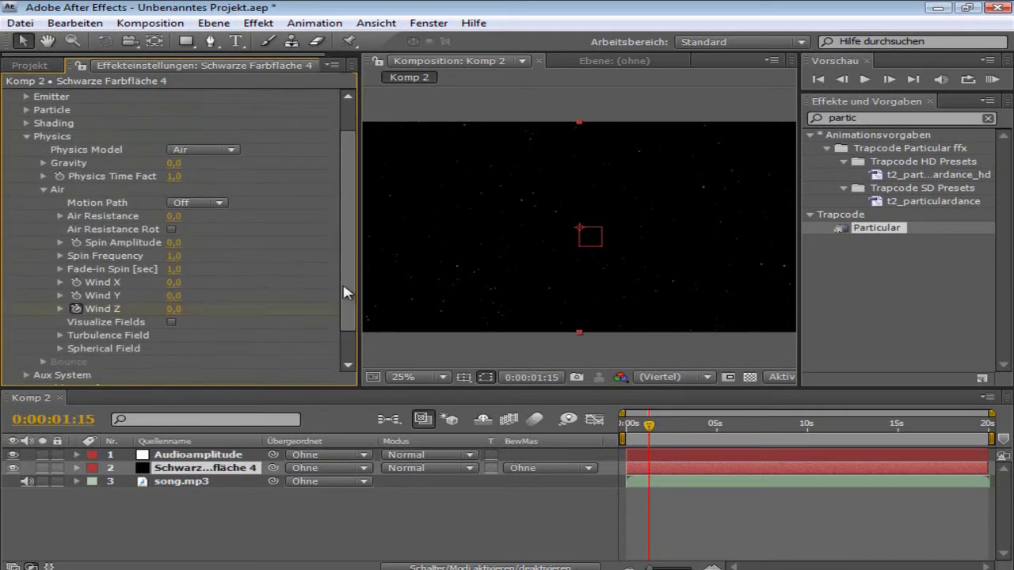
alt+click(77, 309)
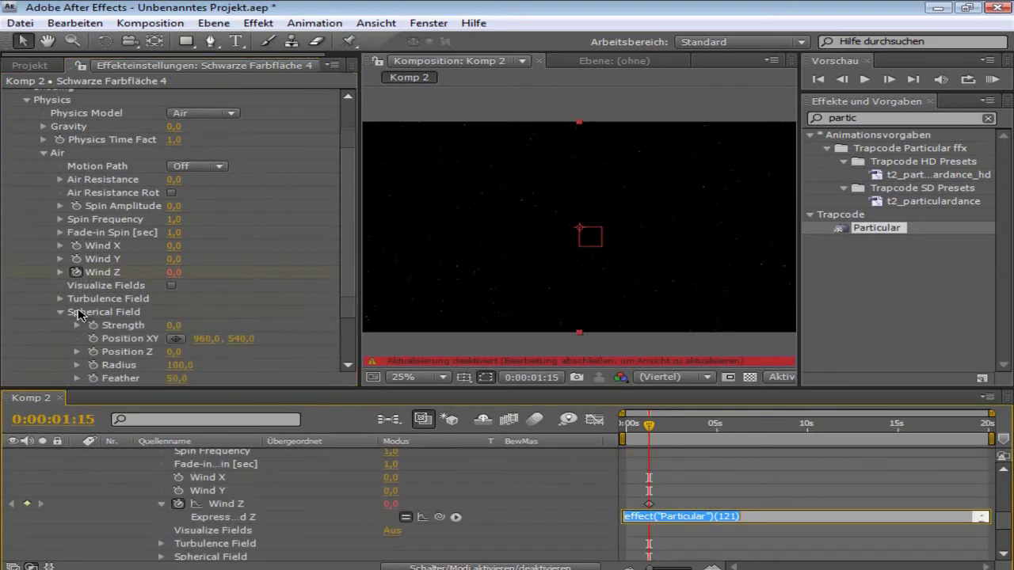
click(645, 352)
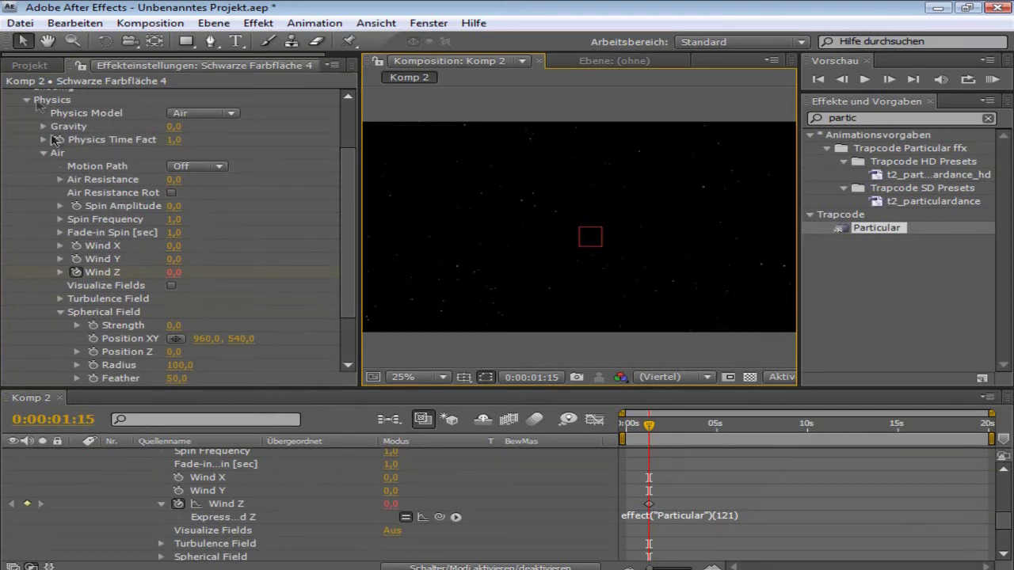
drag(1006, 529, 1006, 463)
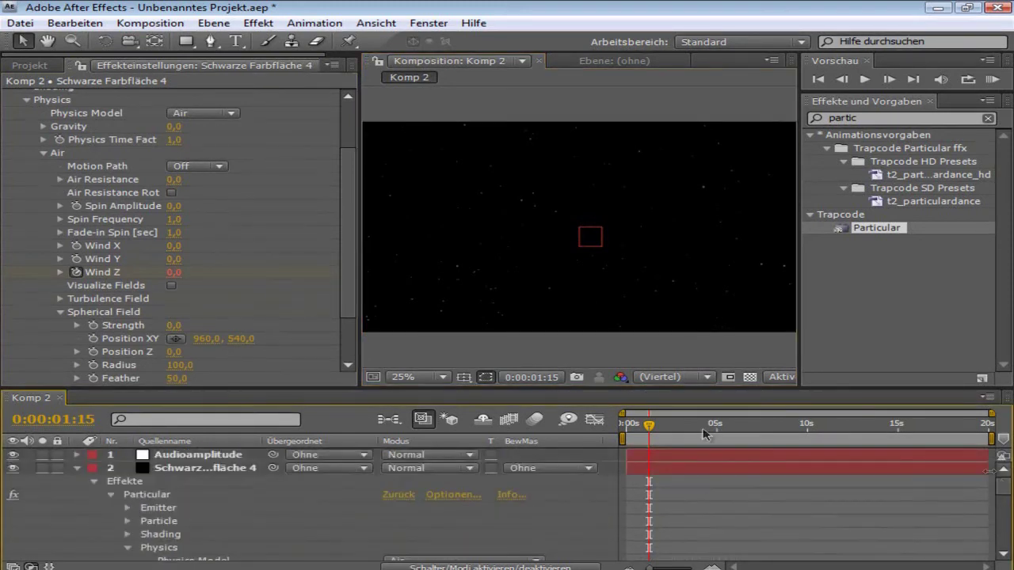
Delete Linker Kanal and Rechter Kanal, then add an expression to the Beide Kanäle slider
click(225, 454)
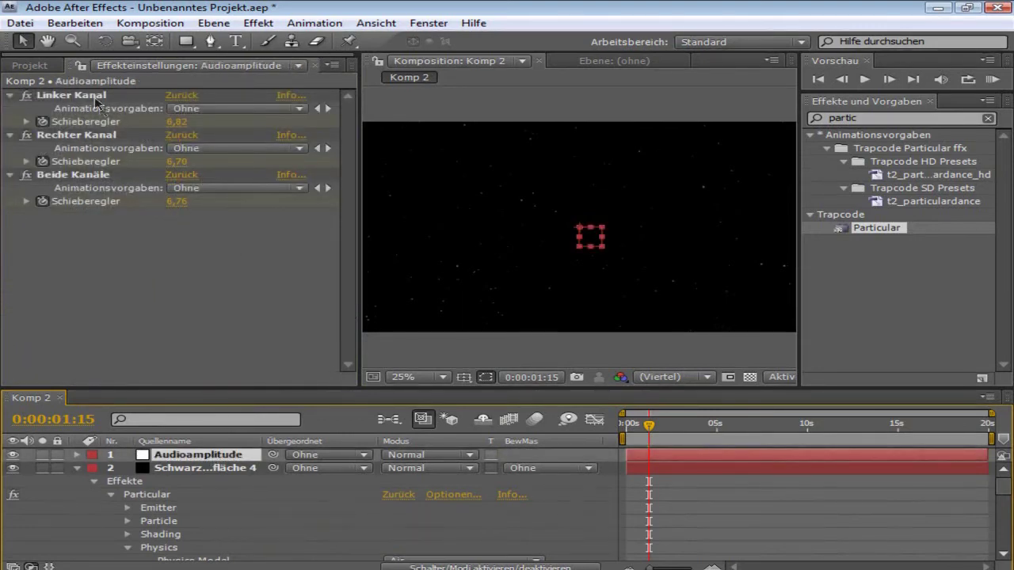
click(95, 97)
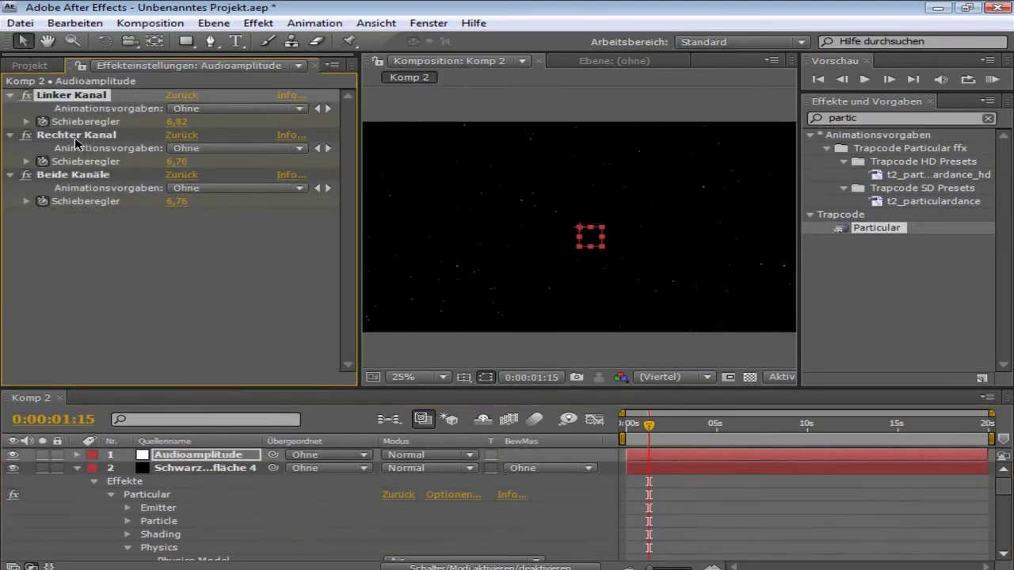
shift+click(76, 138)
key(Delete)
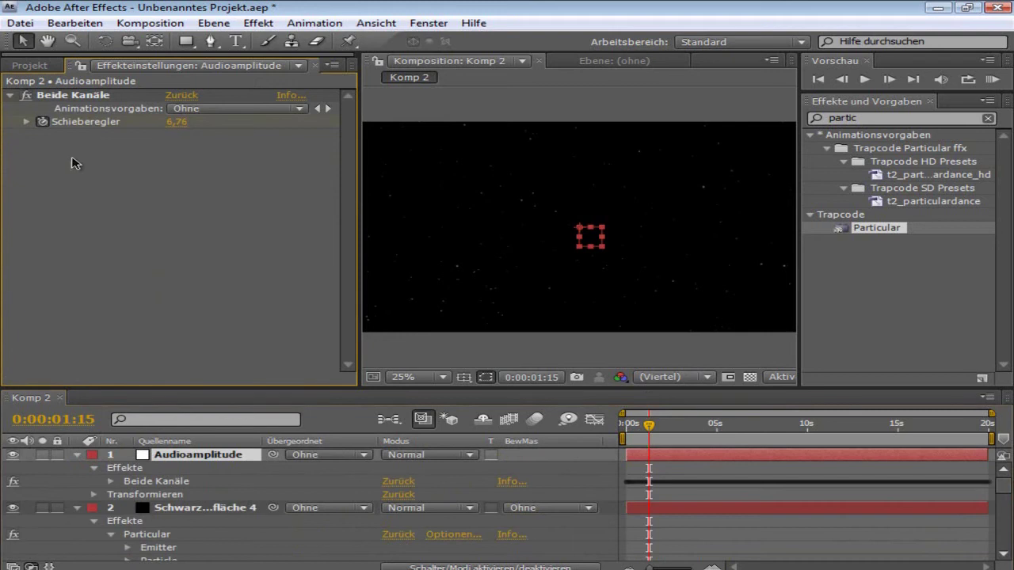
alt+click(43, 123)
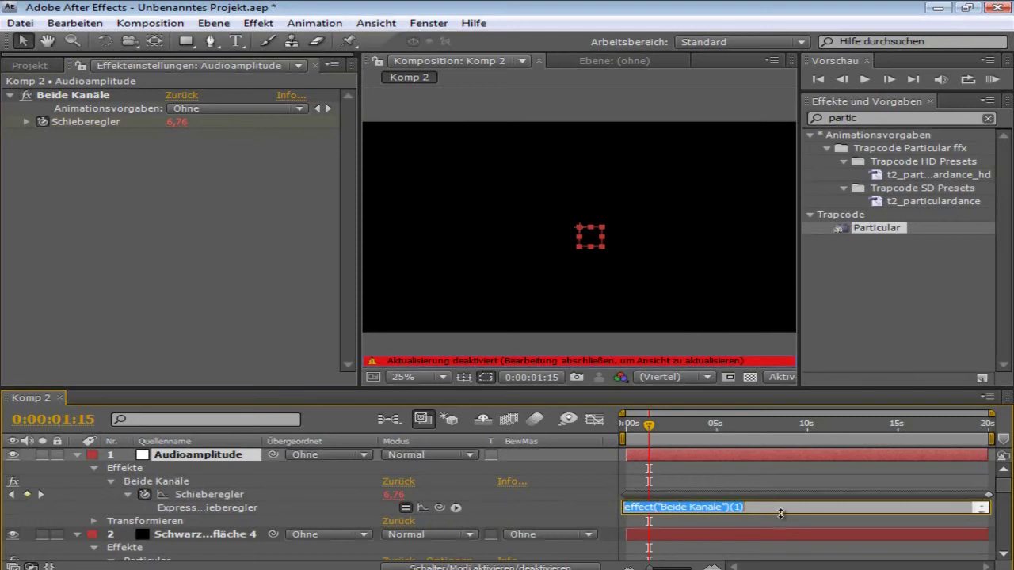
click(410, 354)
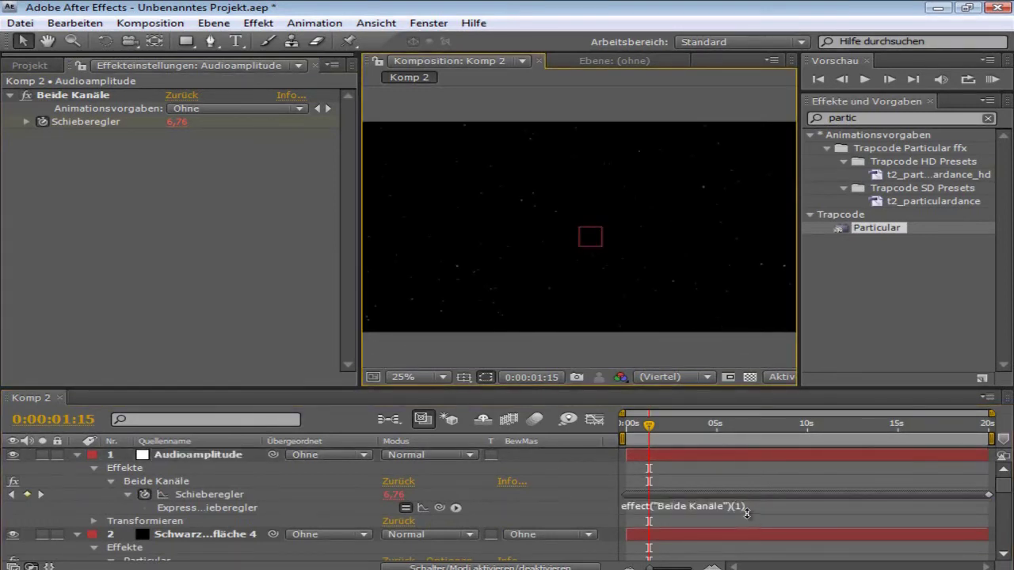
Pickwhip Wind Z to the Beide Kanäle Schieberegler and negate it with a leading minus
scroll(1000, 492, down, 4)
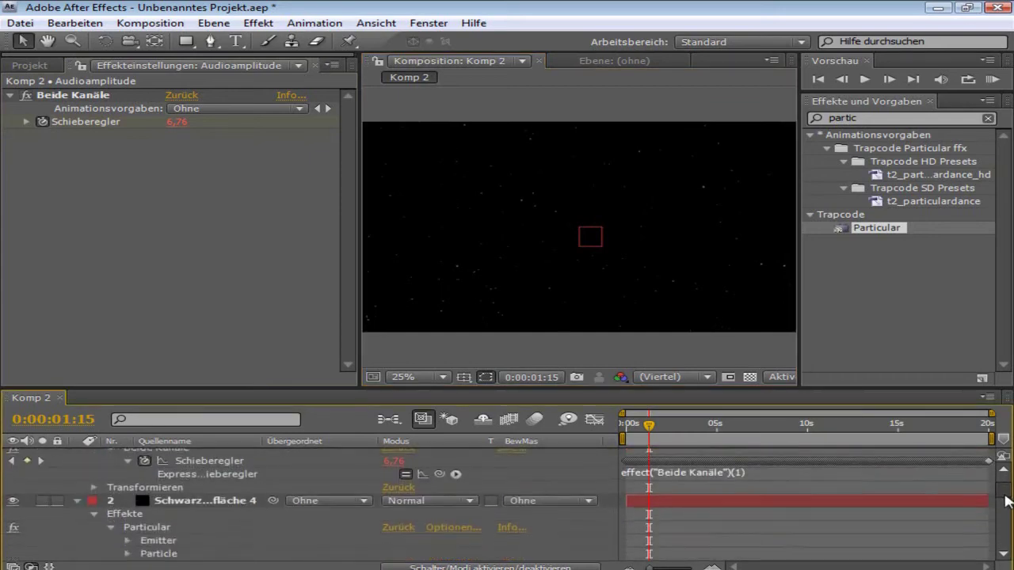
drag(1007, 515, 1006, 529)
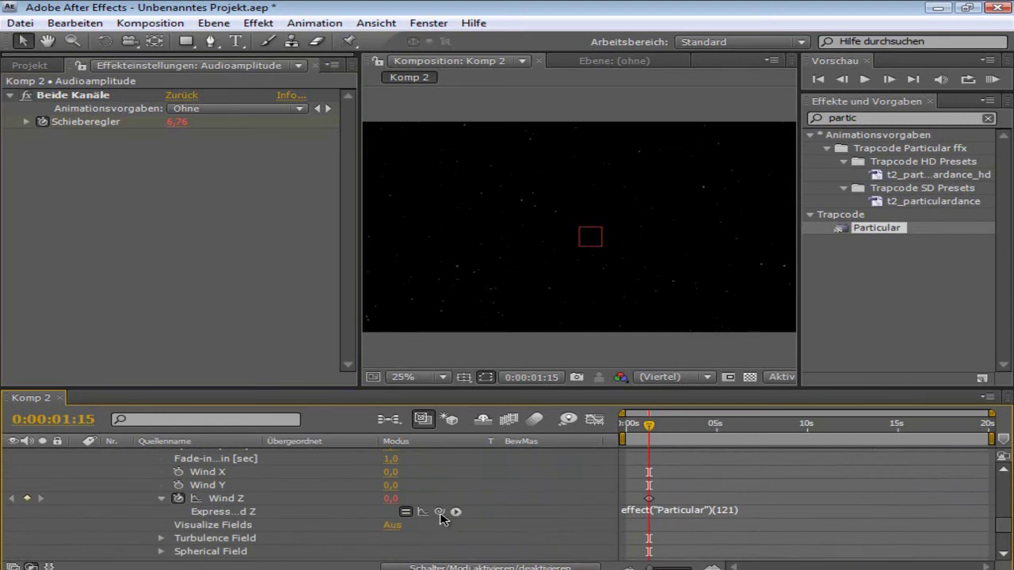
drag(440, 513, 224, 499)
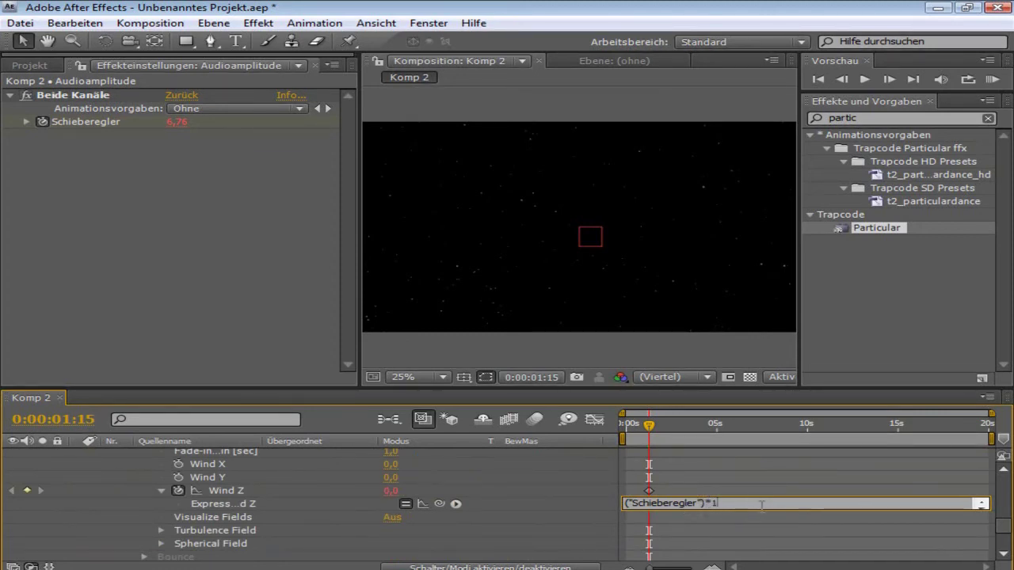
key(BackSpace)
key(Home)
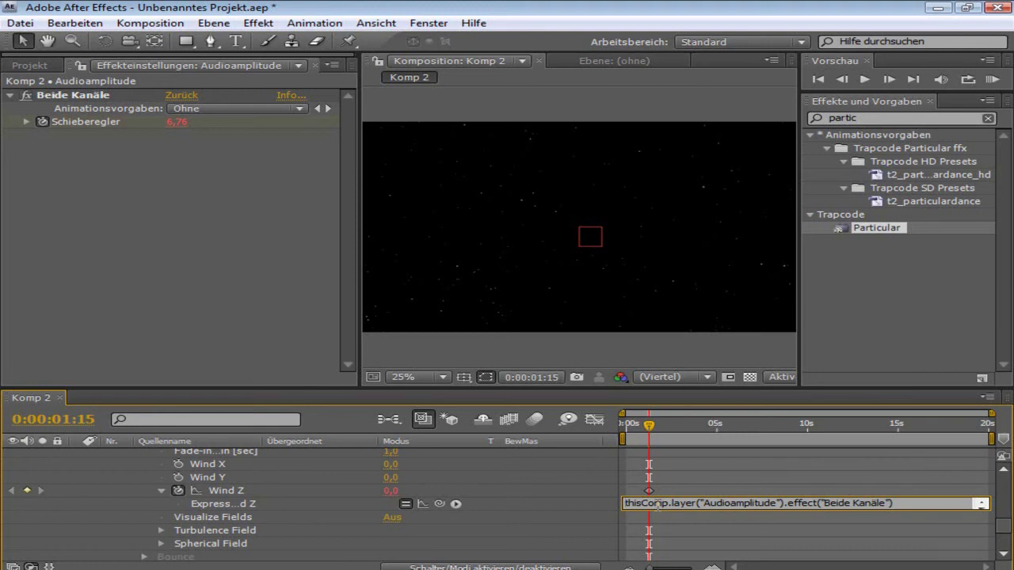
text(-)
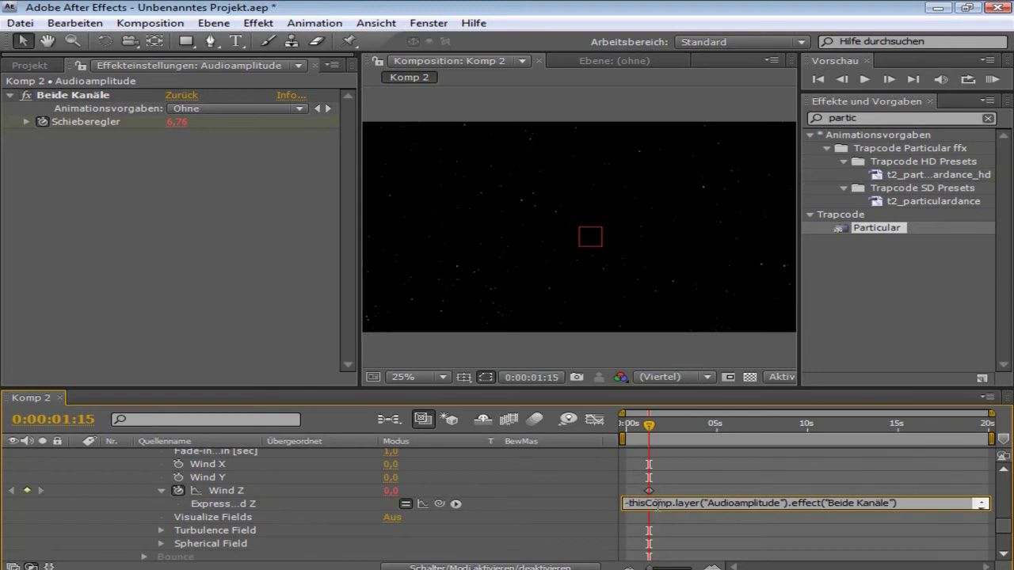
click(529, 351)
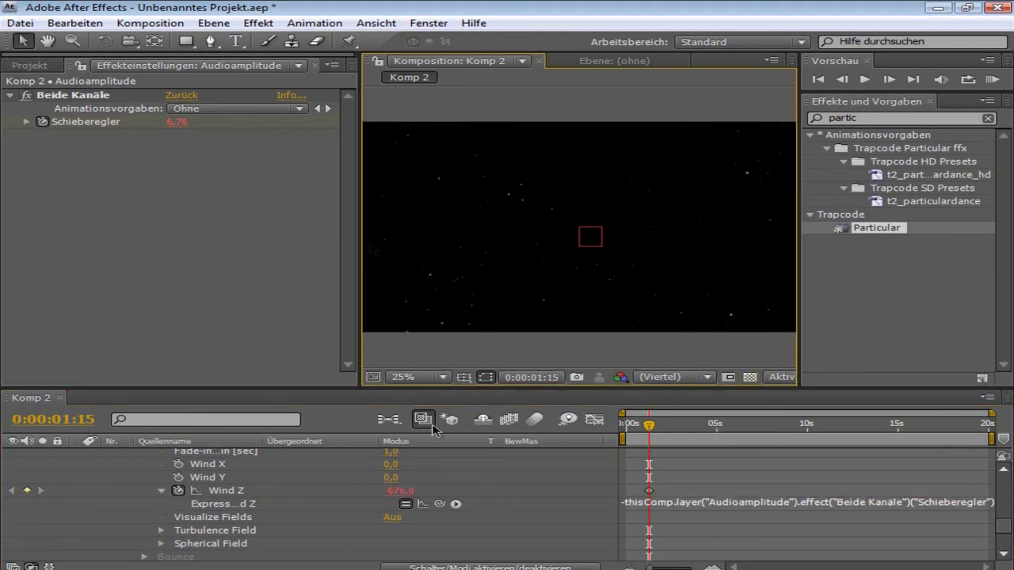
Scrub the first seconds of the starfield and start a RAM preview
drag(650, 427, 626, 434)
click(993, 79)
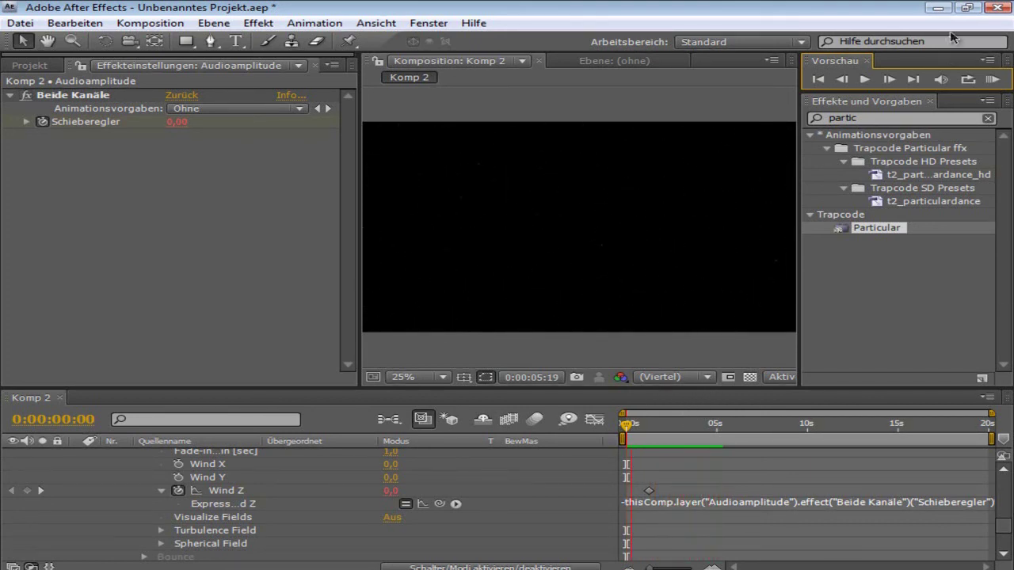
Stop the RAM preview and widen the Composition panel
click(867, 78)
drag(802, 282, 897, 279)
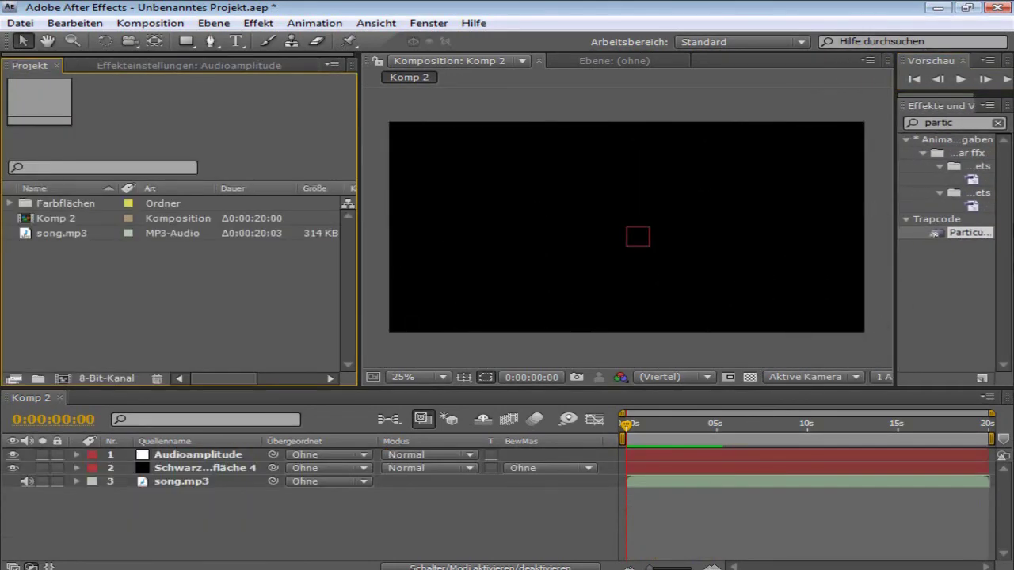